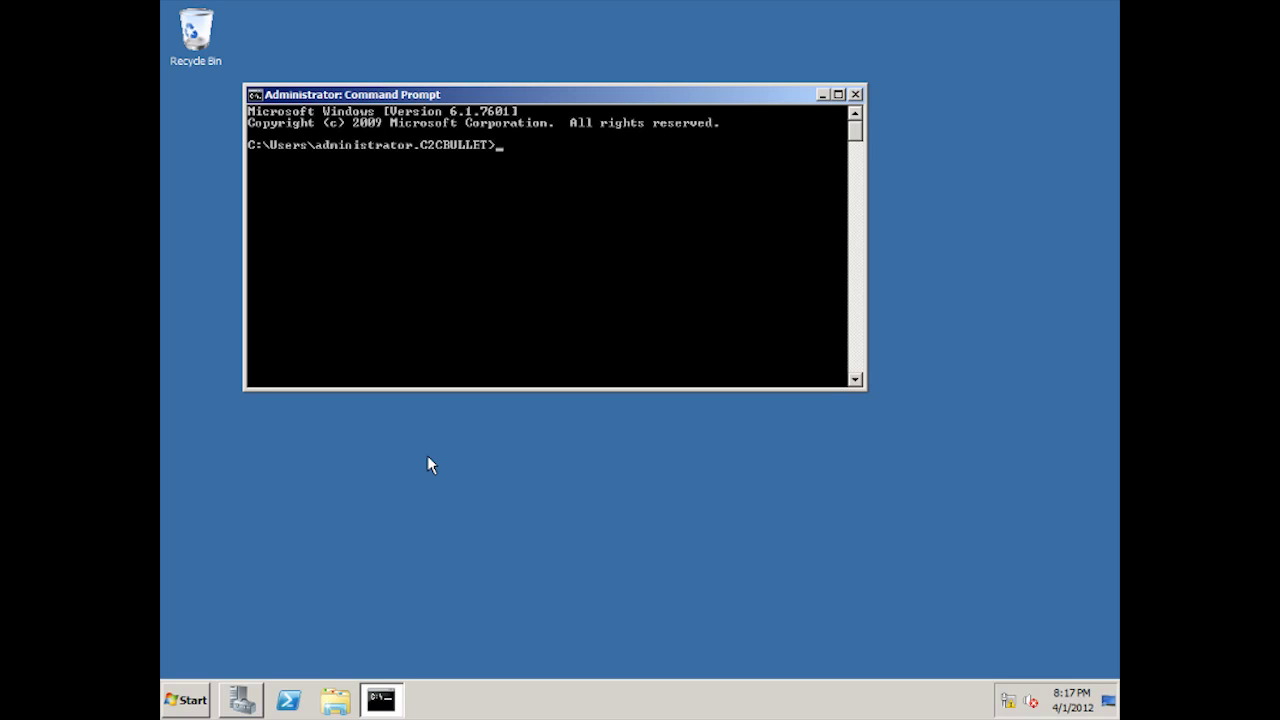
Install Network Load Balancing by running servermanagercmd -i nlb and wait for 'Installation succeeded'.
type("servermanagercmd -i nlb")
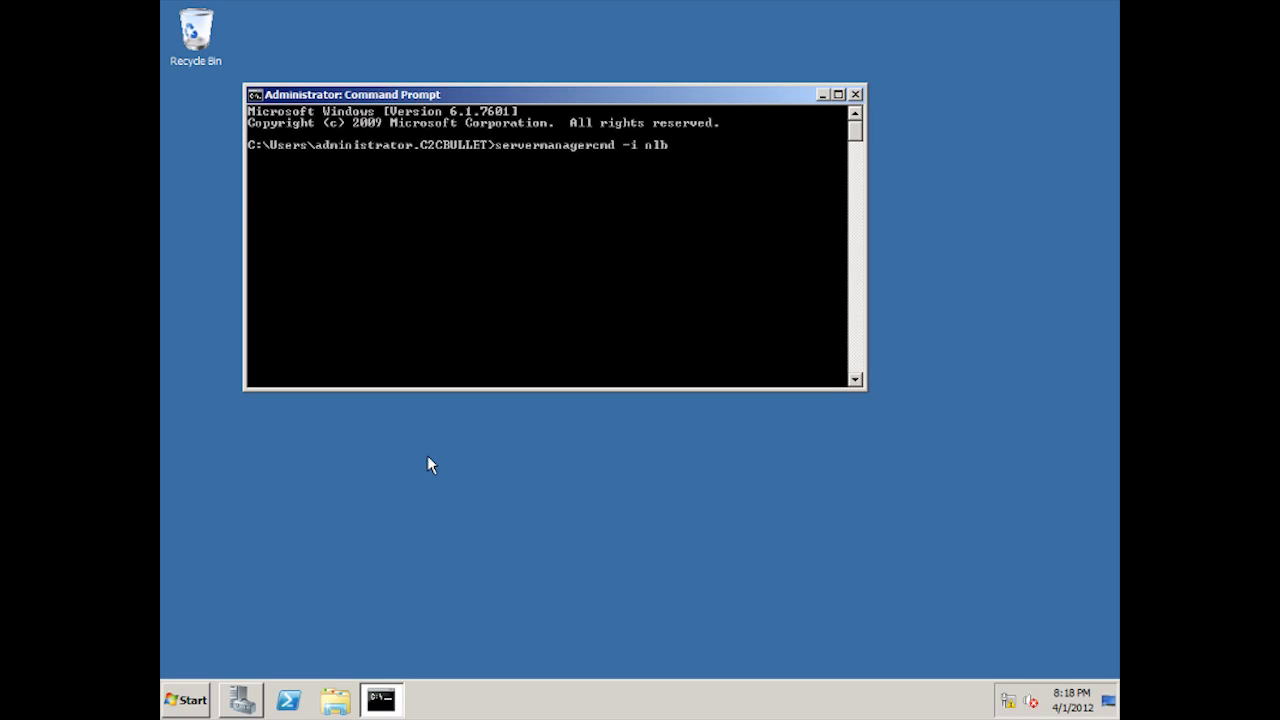
key("Return")
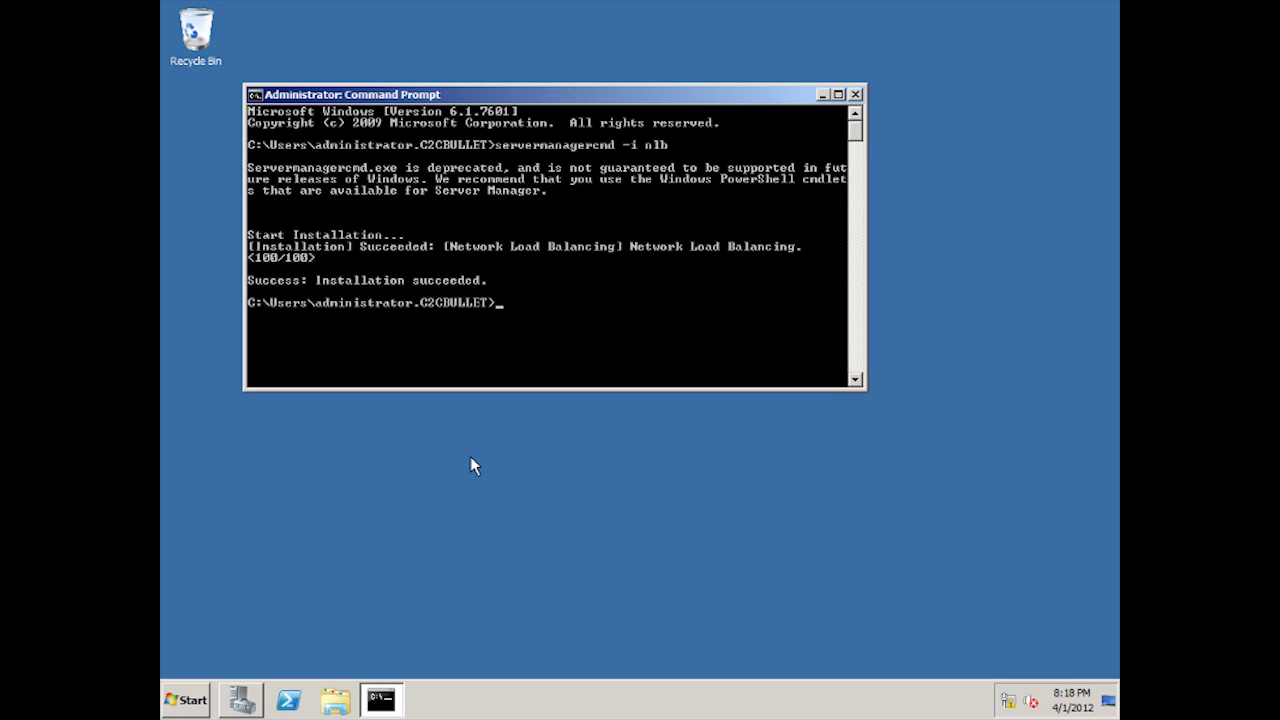
Close the Command Prompt and launch Network Load Balancing Manager from the Start menu.
left_click(855, 94)
left_click(187, 701)
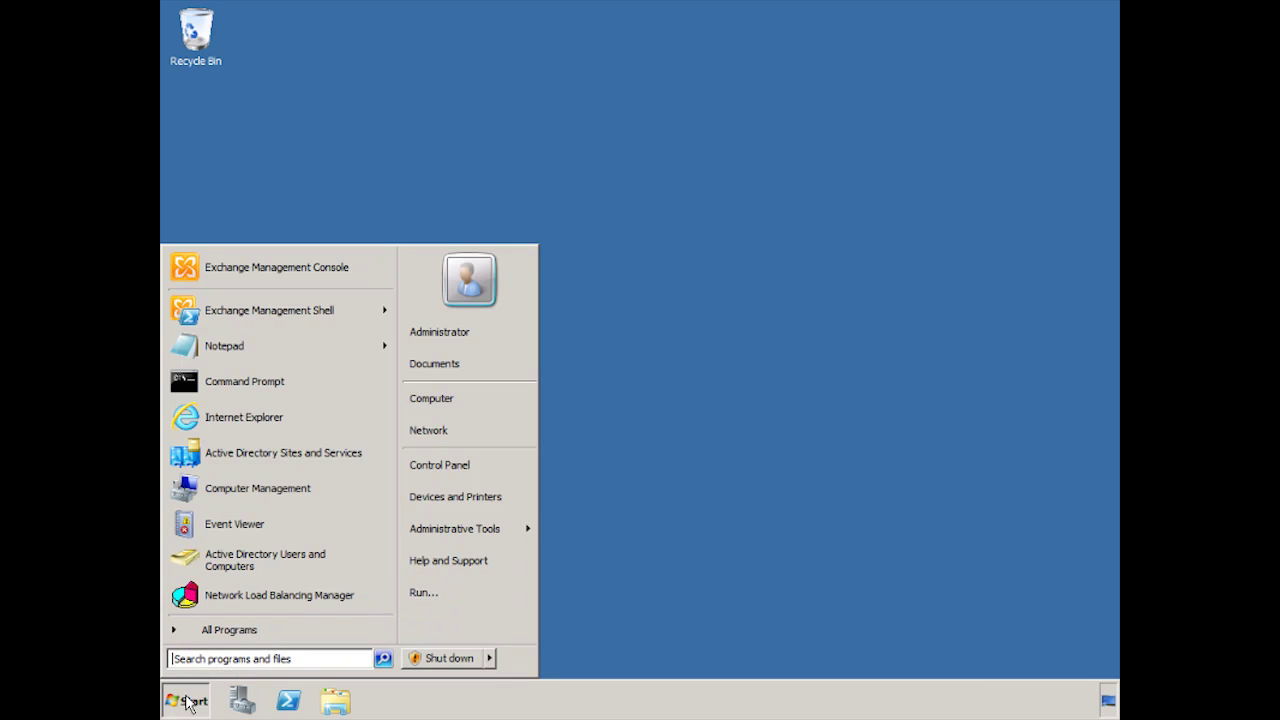
left_click(234, 594)
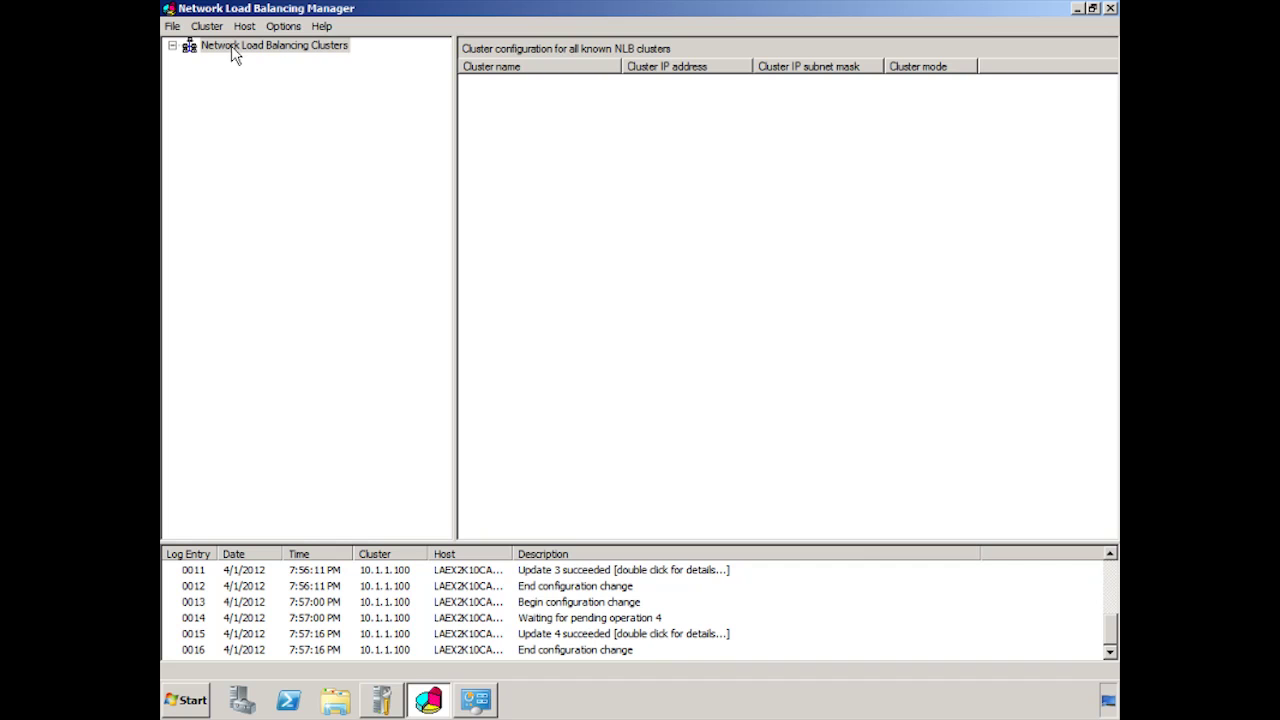
Start a new cluster and connect to host laex2k10cashub1.
right_click(232, 50)
left_click(258, 56)
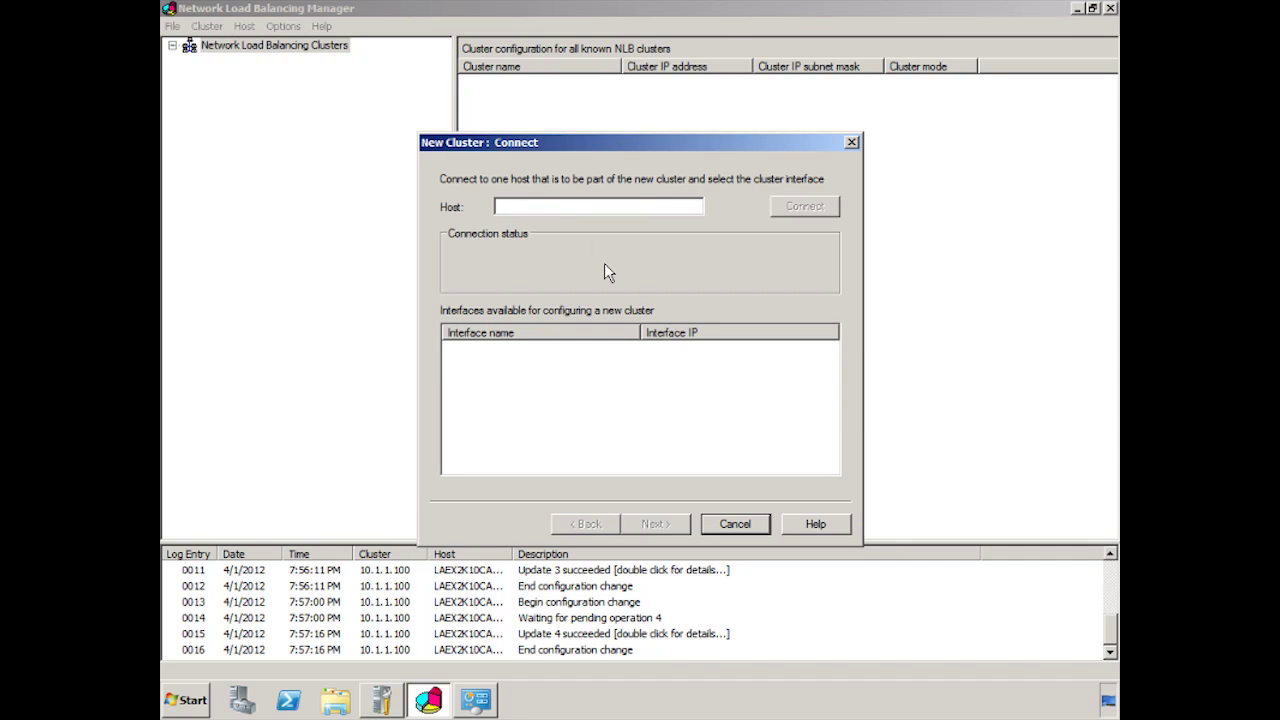
type("lae")
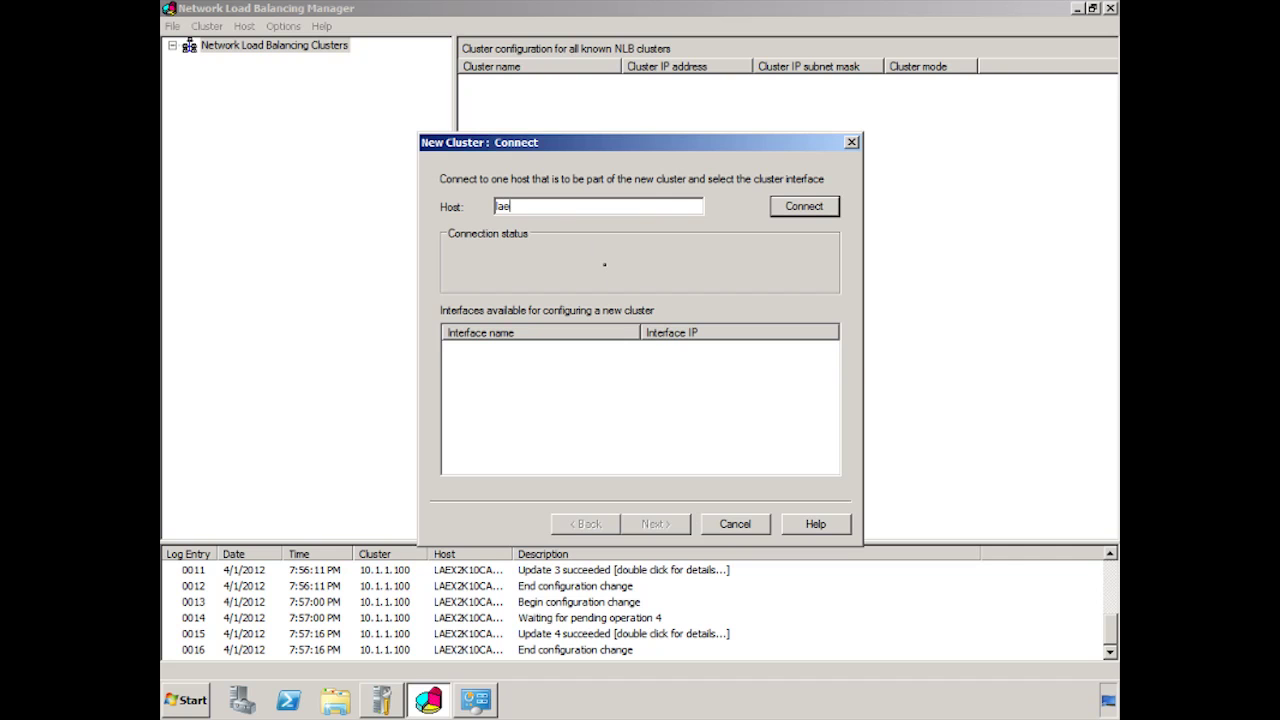
type("x2k10cashub1")
key("Return")
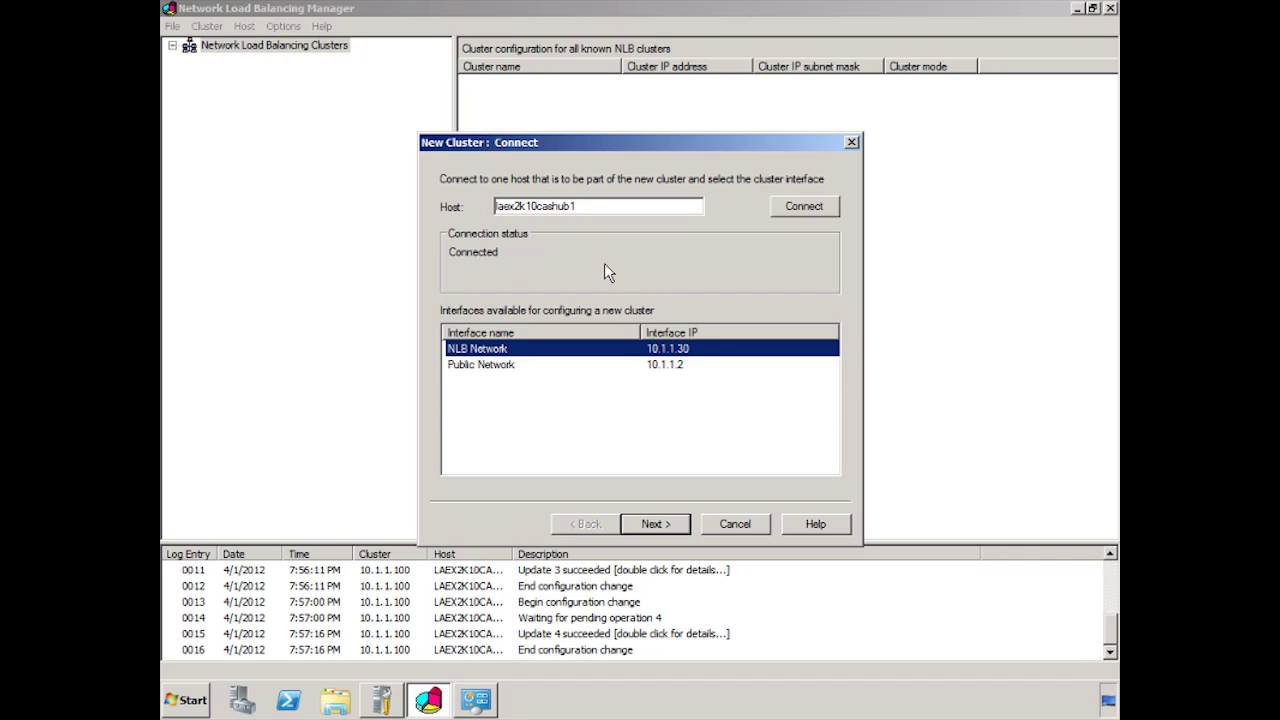
Use the NLB Network interface (10.1.1.30) and proceed to host parameters.
left_click(655, 531)
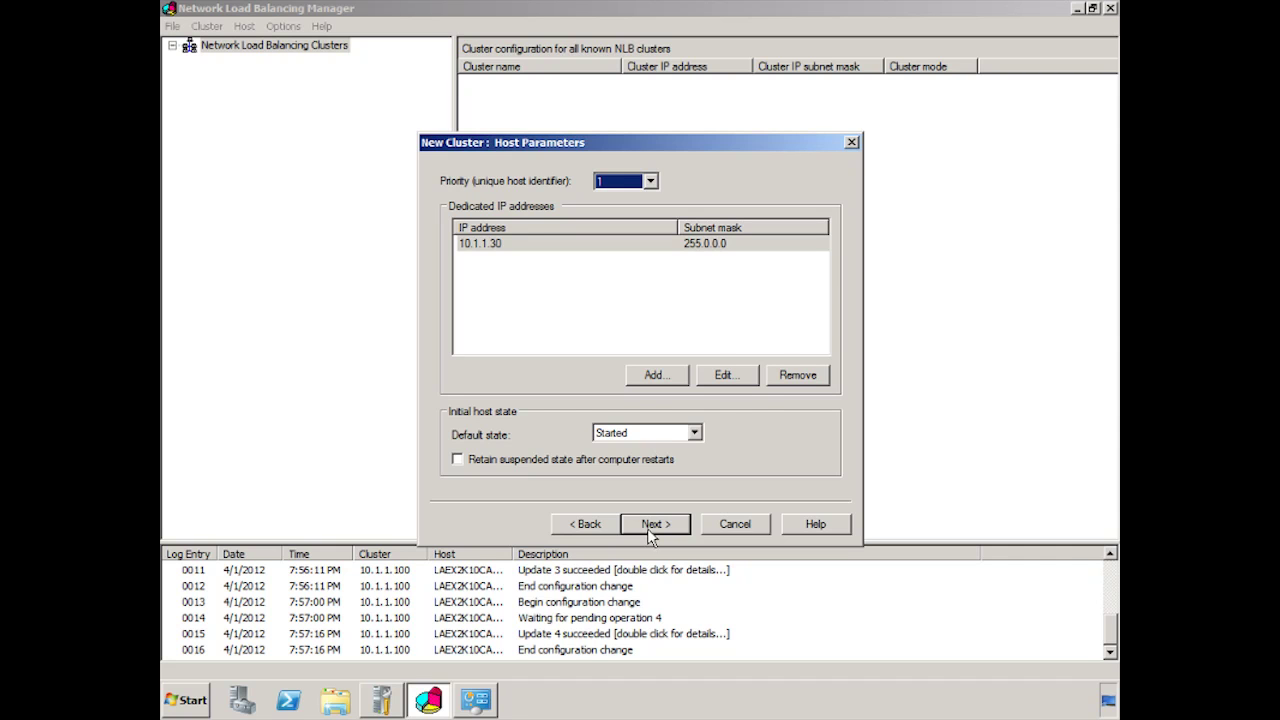
left_click(484, 710)
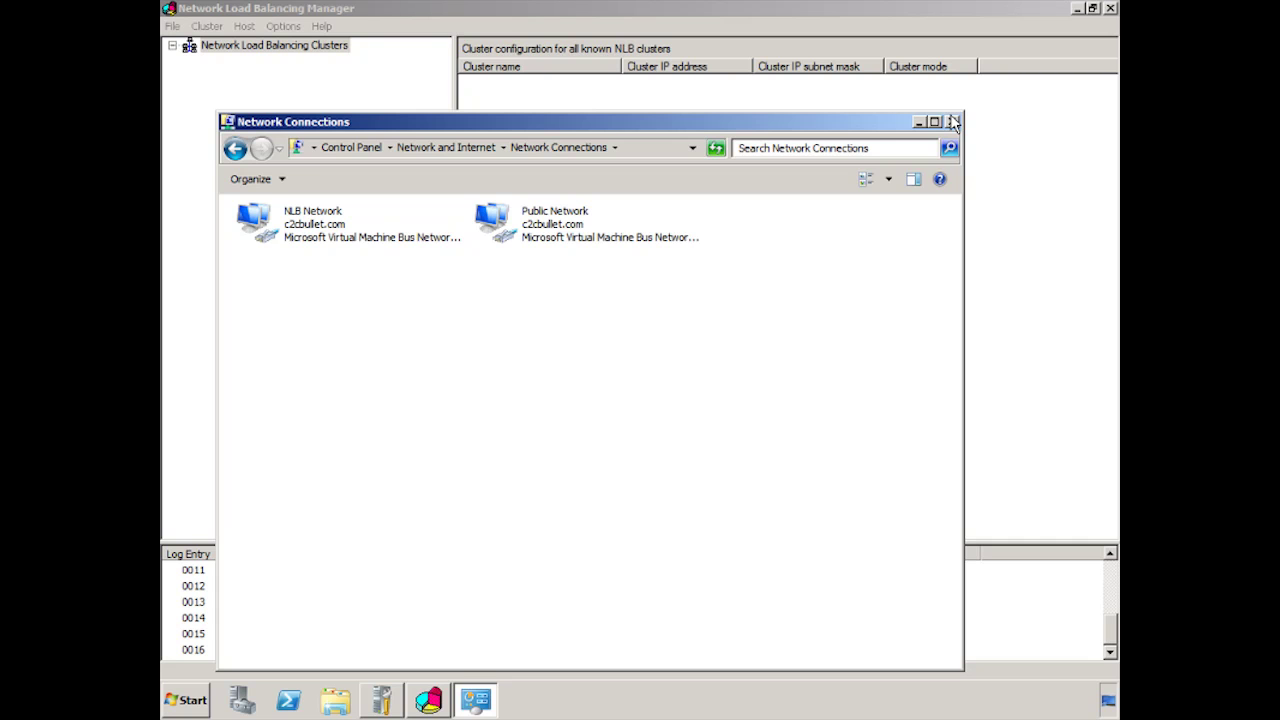
left_click(919, 123)
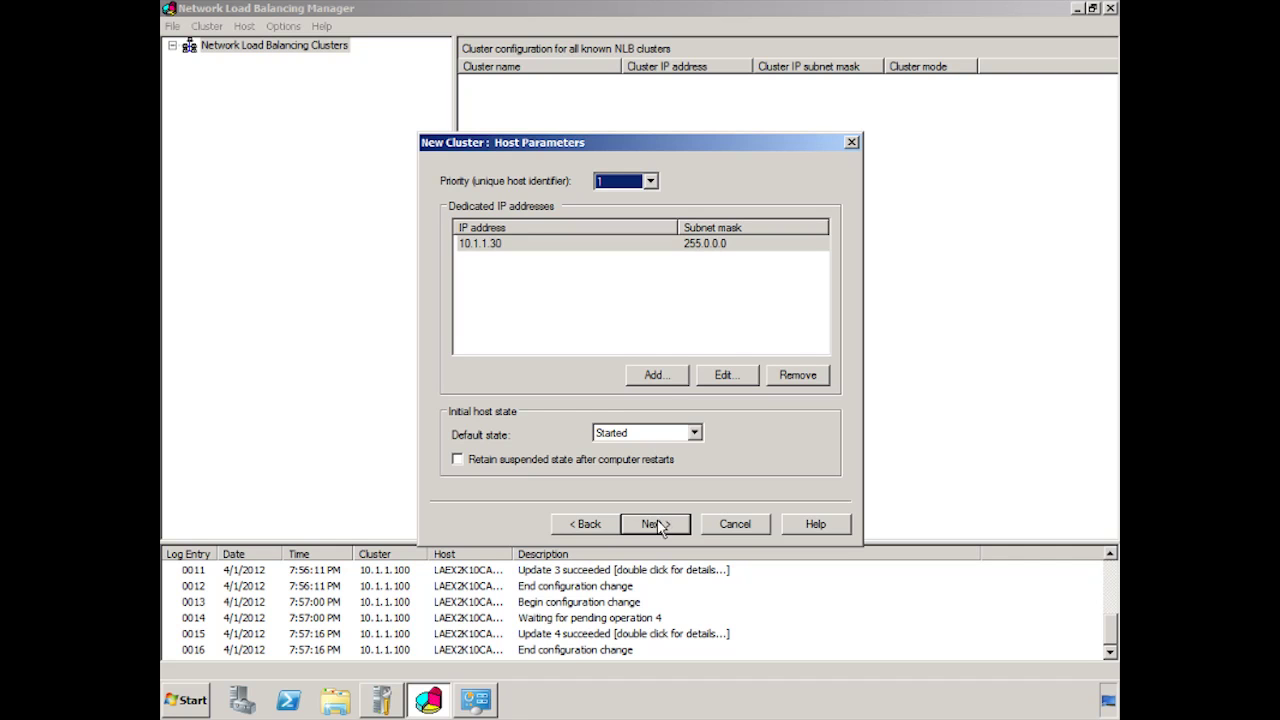
Add cluster IP address 10.1.1.100 with subnet mask 255.0.0.0.
left_click(651, 523)
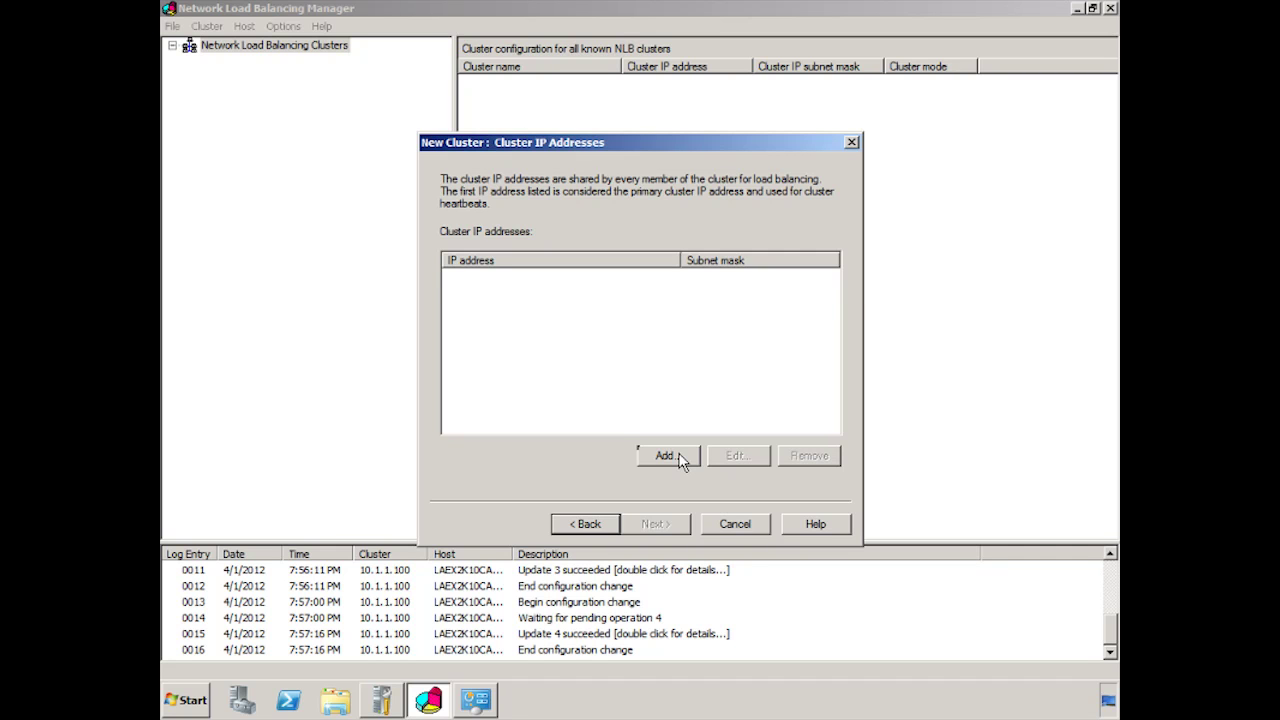
left_click(667, 456)
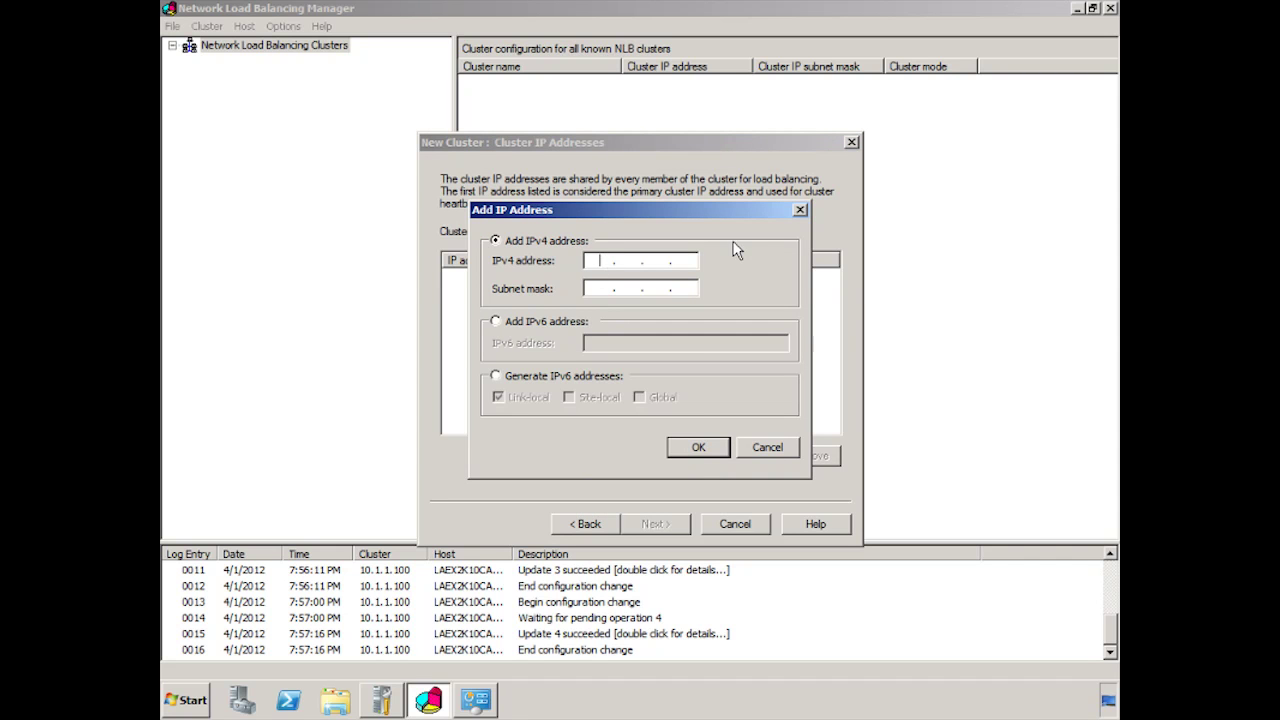
type("10 . 1 . 1 . 100")
key("Tab")
left_click(696, 452)
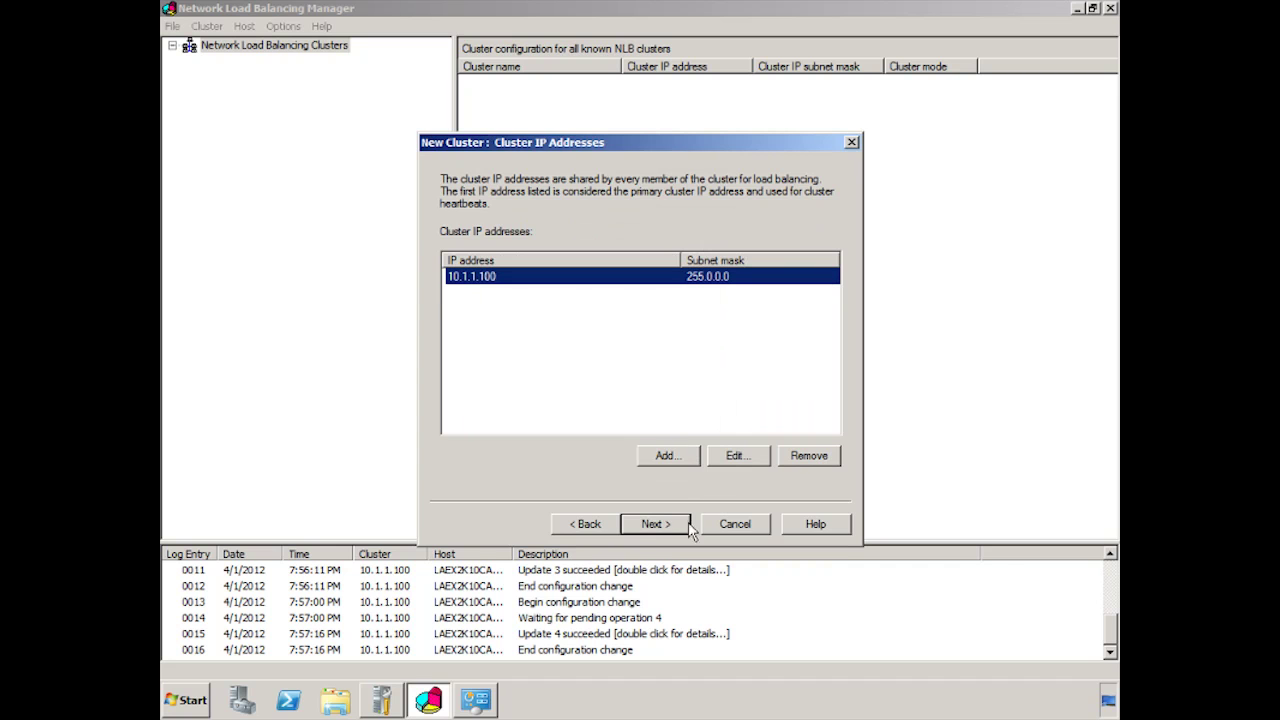
Enter mail.c2cbullet.com as the cluster's full Internet name, keeping Unicast mode.
left_click(656, 530)
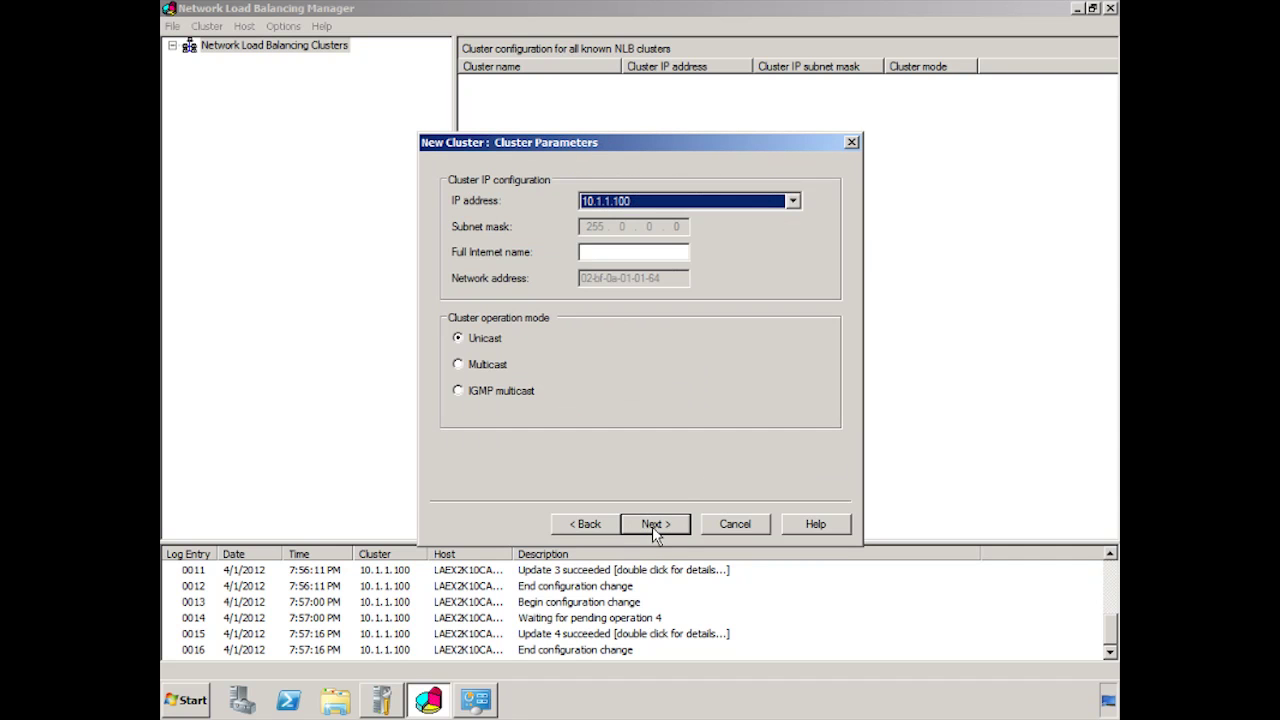
left_click(624, 254)
type("mail.")
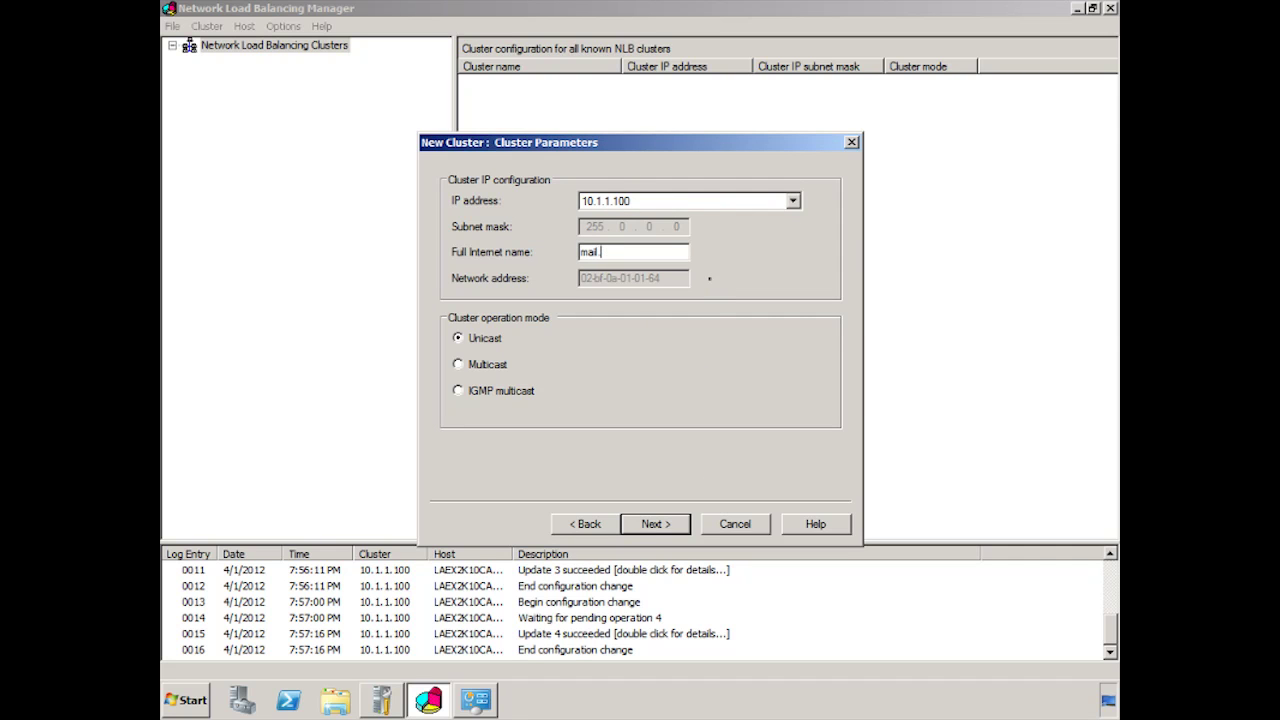
type("c2cbullet.com")
Advance to Port Rules, keeping the default All 0–65535 rule.
left_click(645, 525)
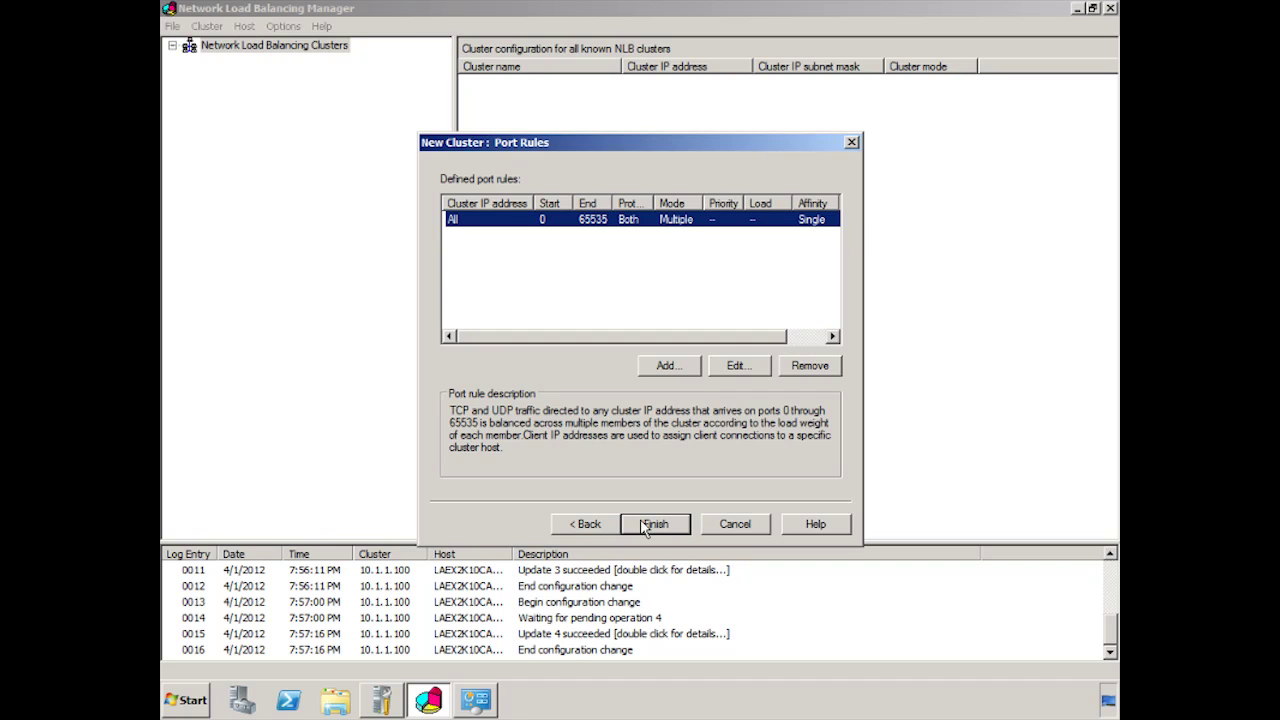
Finish the wizard and confirm host LAEX2K10CASHUB1 is converged under mail.c2cbullet.com.
left_click(664, 527)
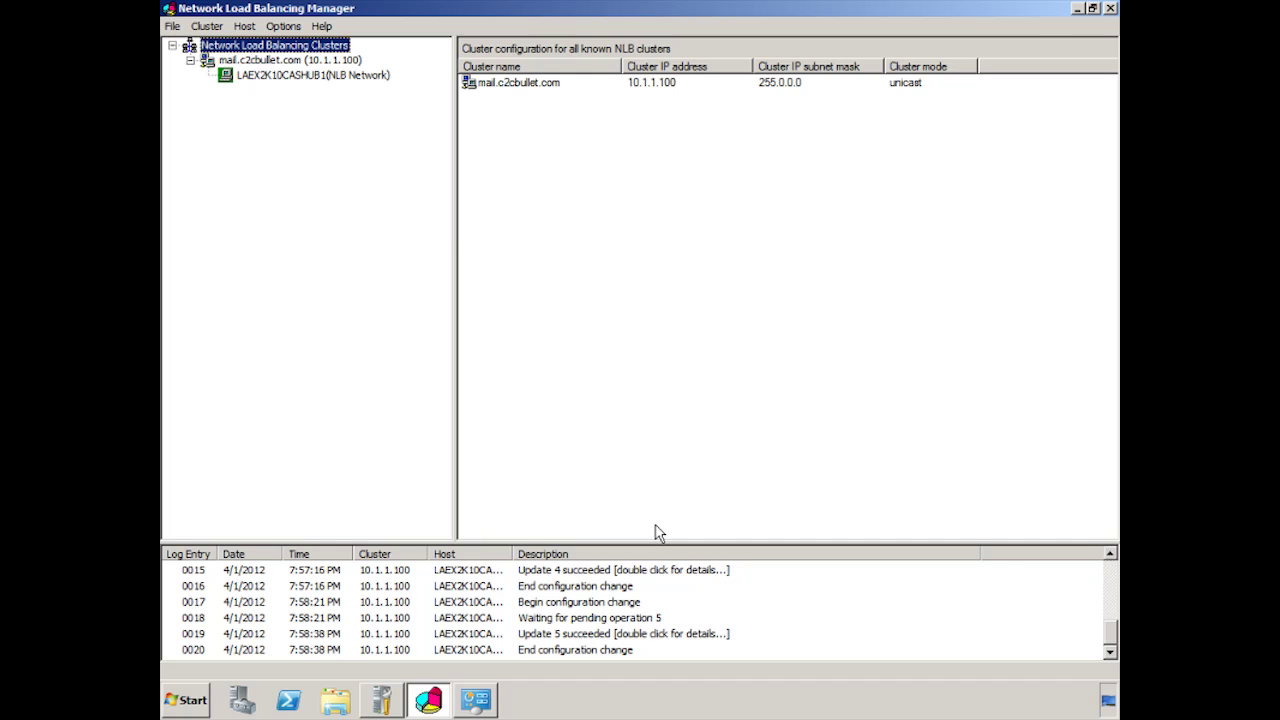
left_click(333, 80)
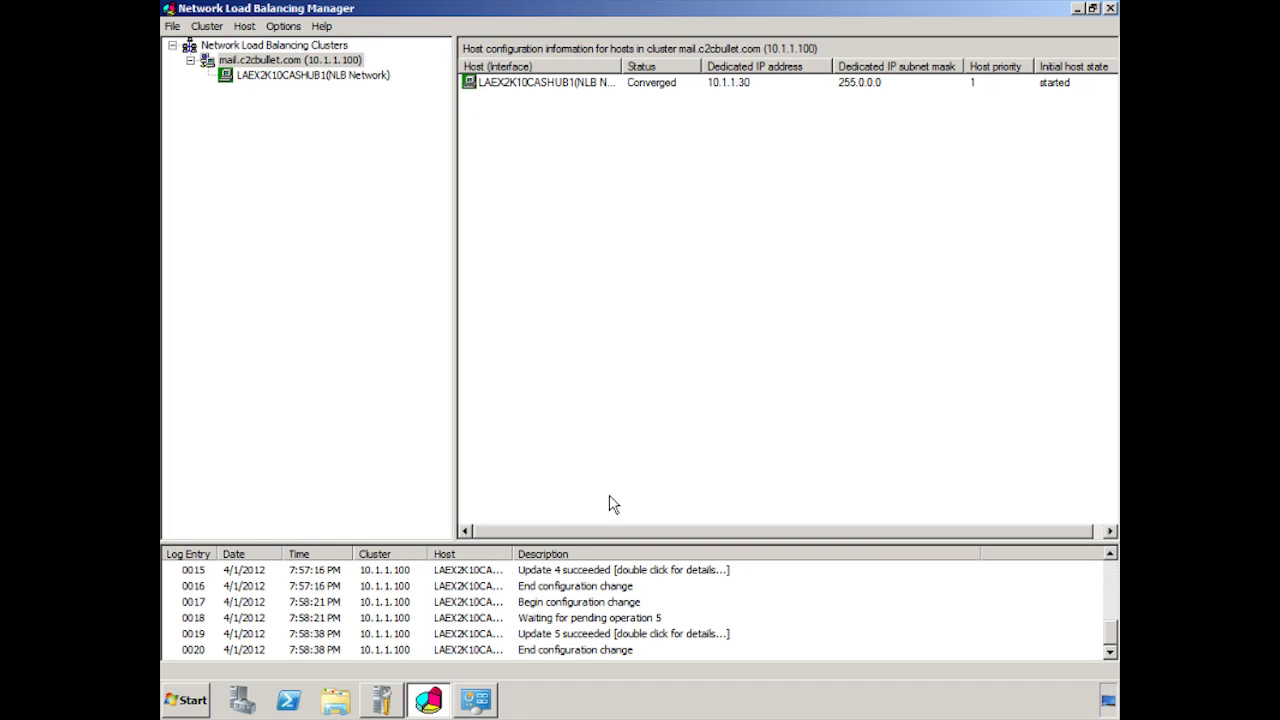
Add host laex2k10cashub2 to mail.c2cbullet.com, reaching priority 2 and dedicated IP 10.1.1.31.
right_click(282, 61)
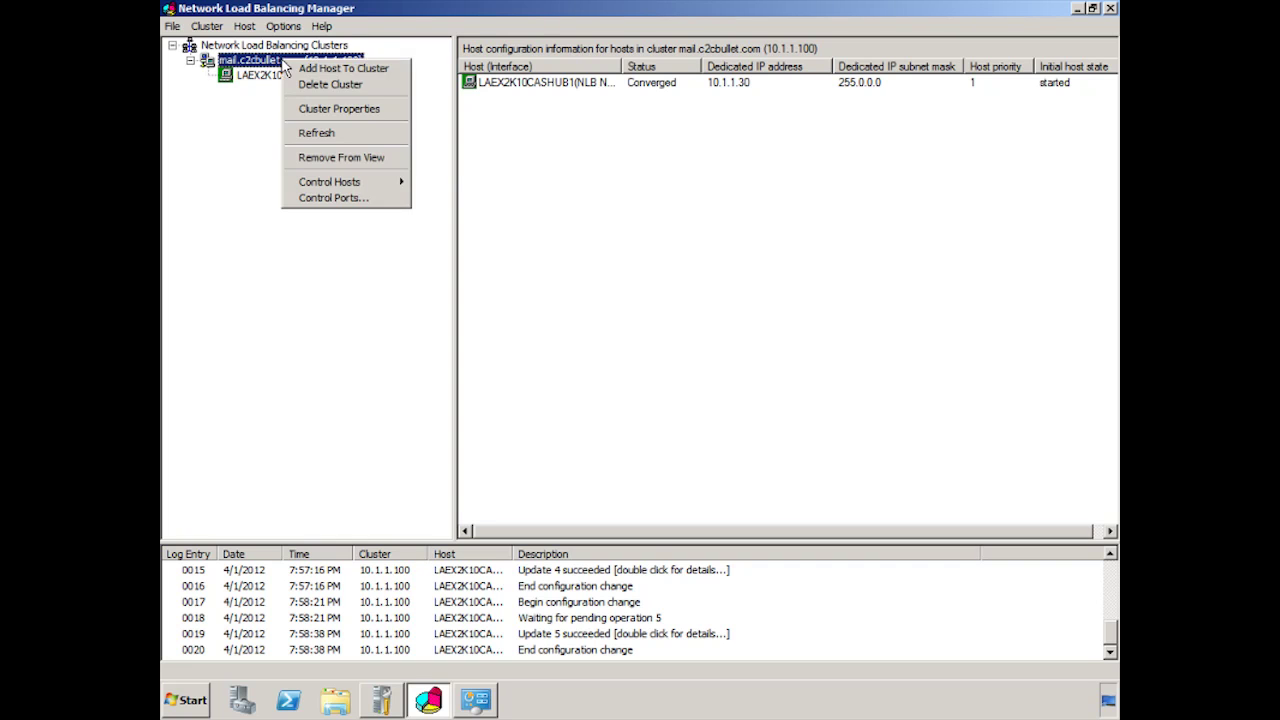
left_click(314, 69)
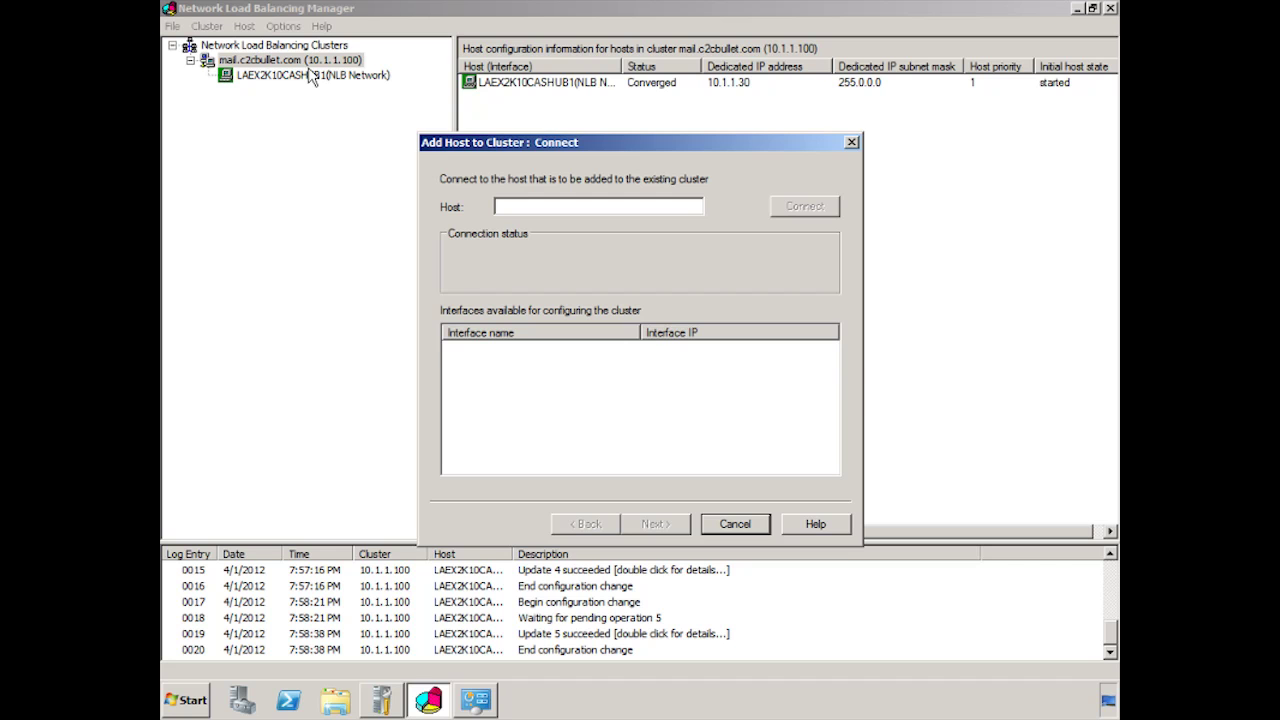
type("lae")
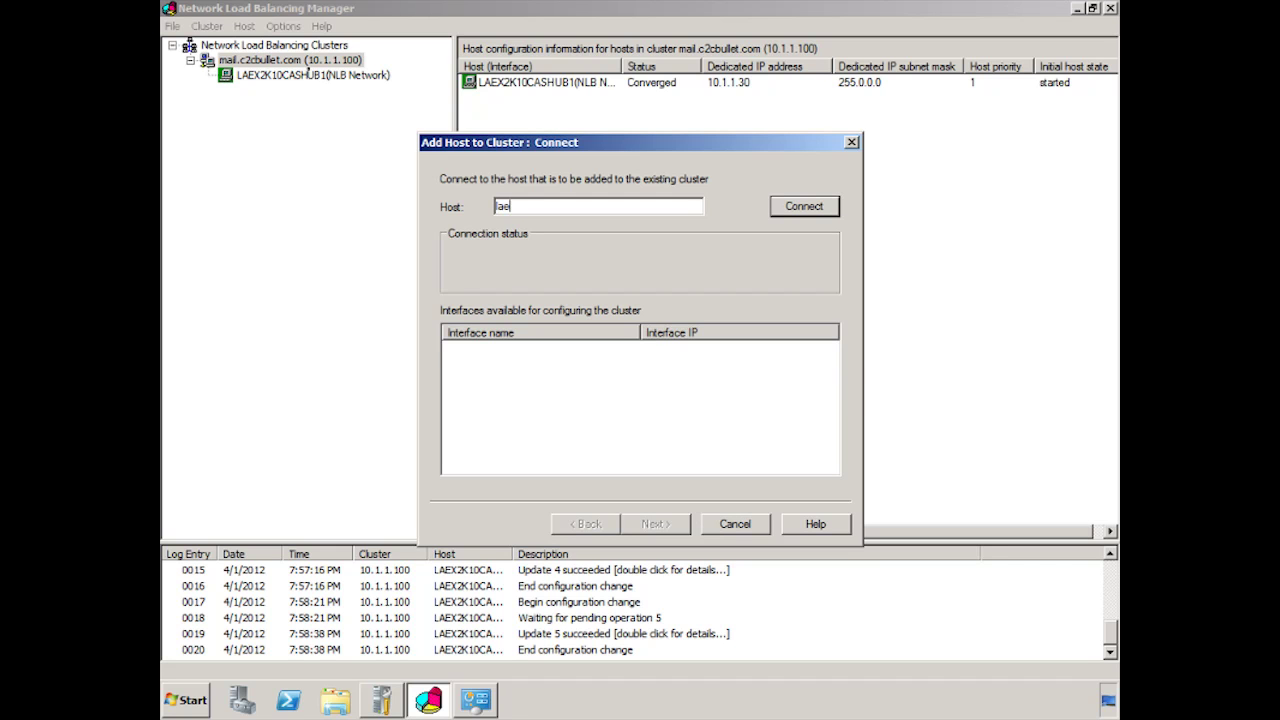
type("x2k10cashub2")
key("Return")
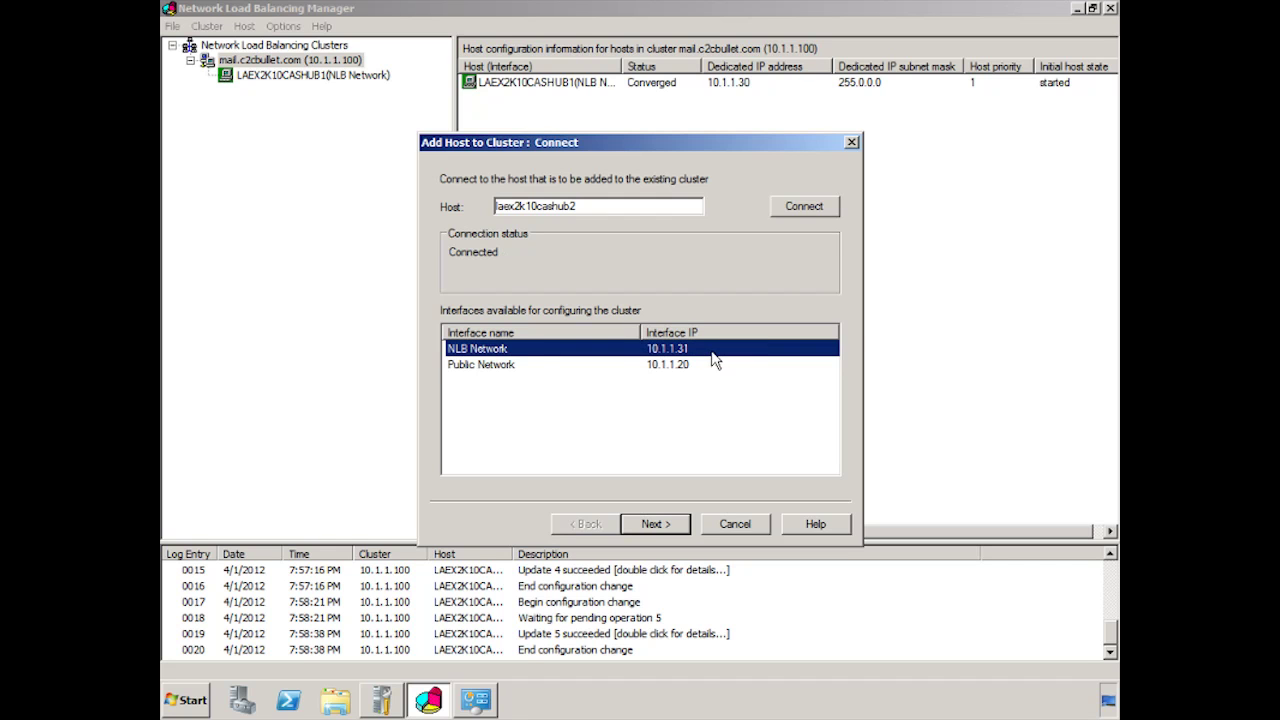
left_click(650, 524)
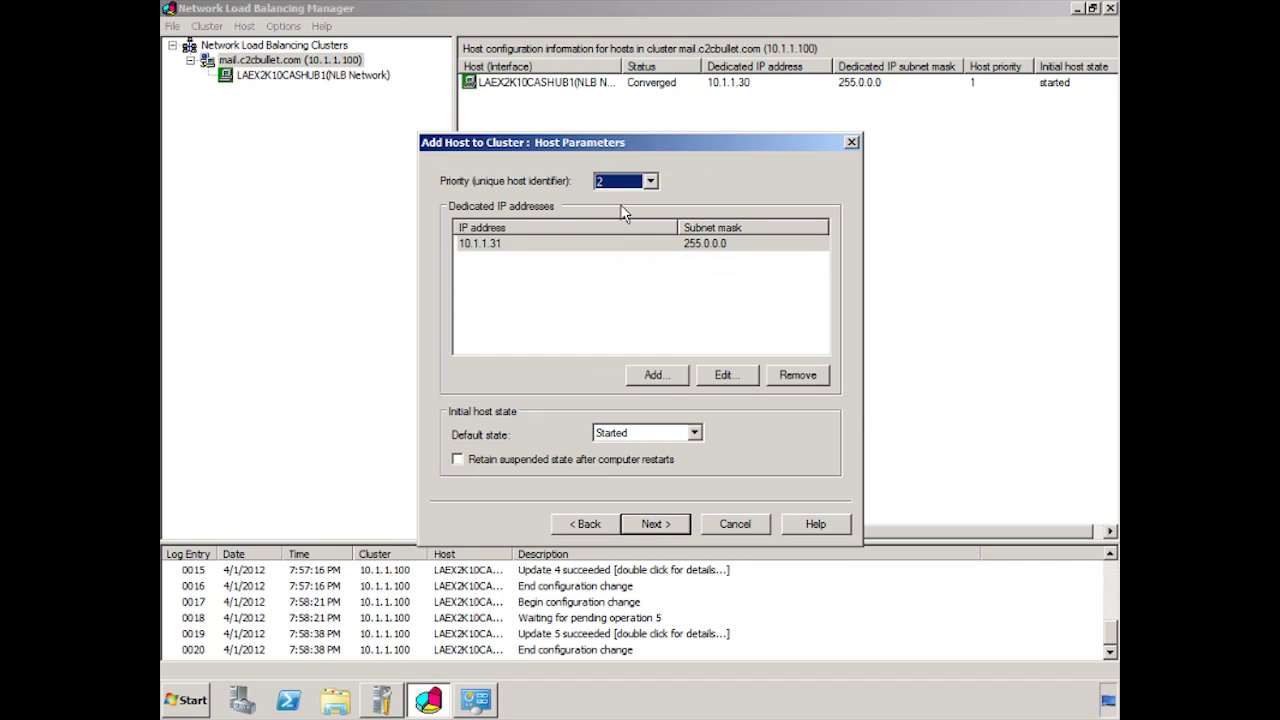
Finish adding LAEX2K10CASHUB2 with default port rules, then launch PowerShell from the taskbar.
left_click(651, 528)
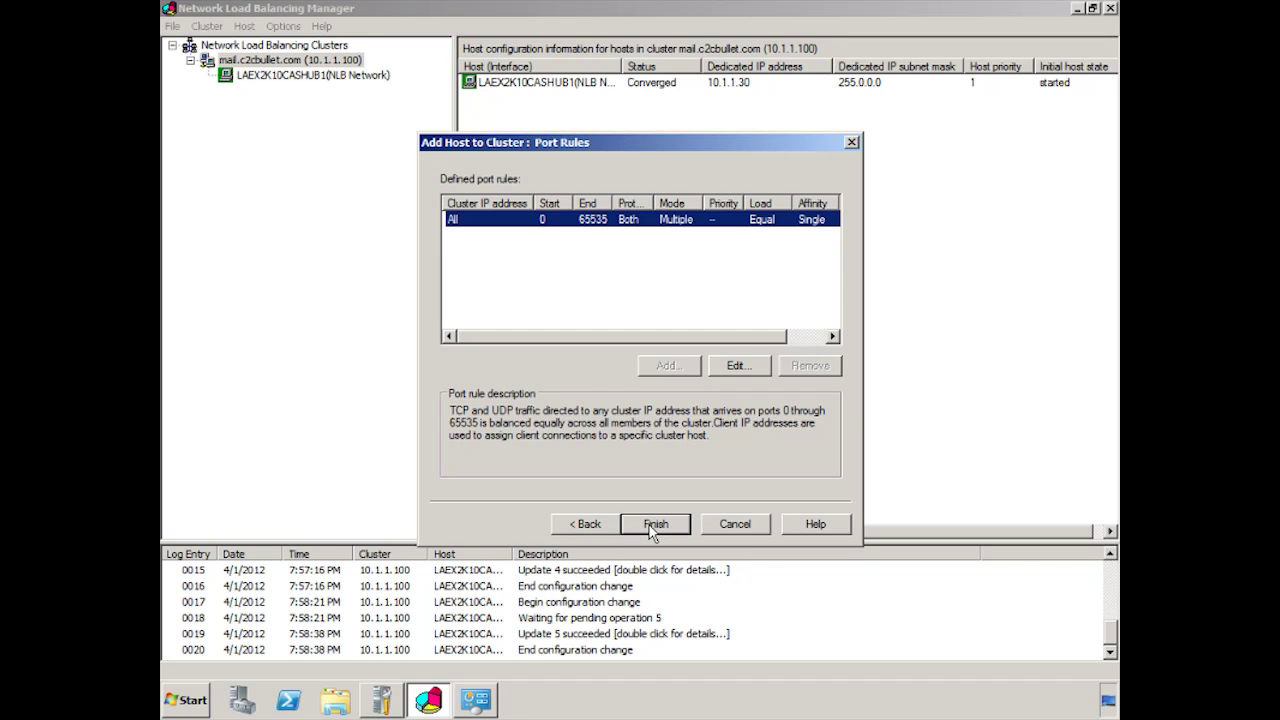
left_click(654, 524)
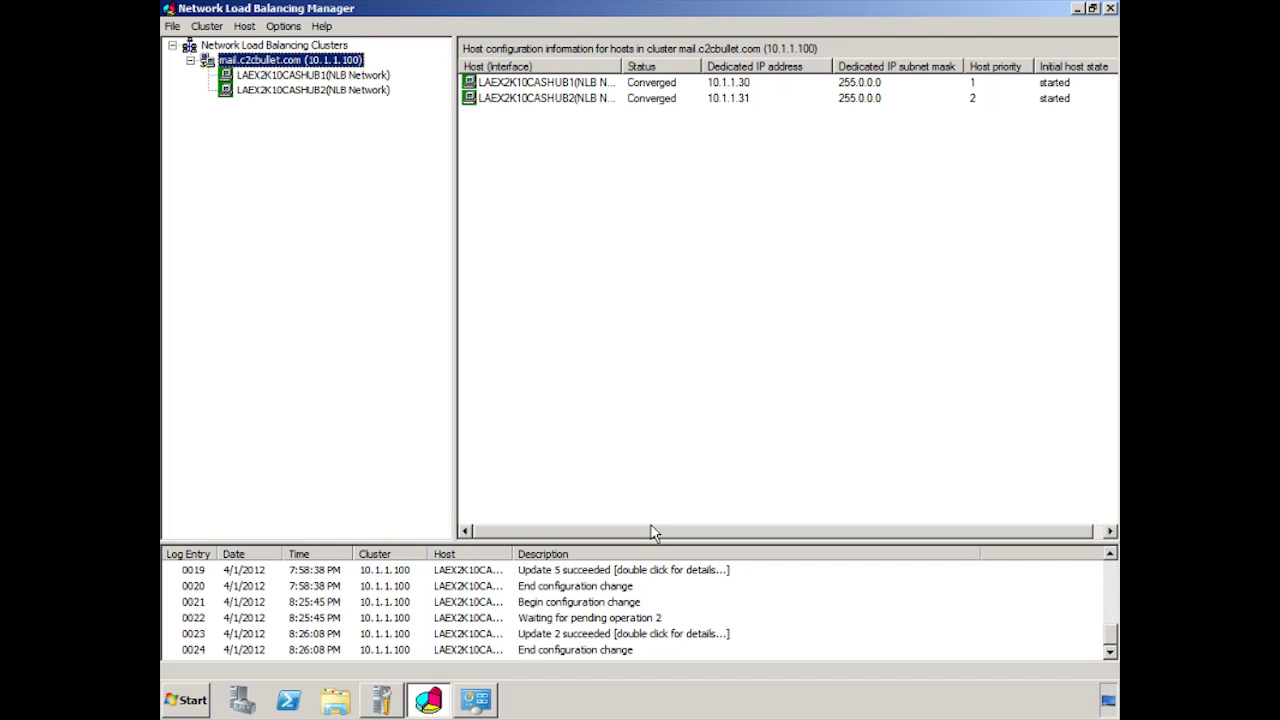
left_click(288, 700)
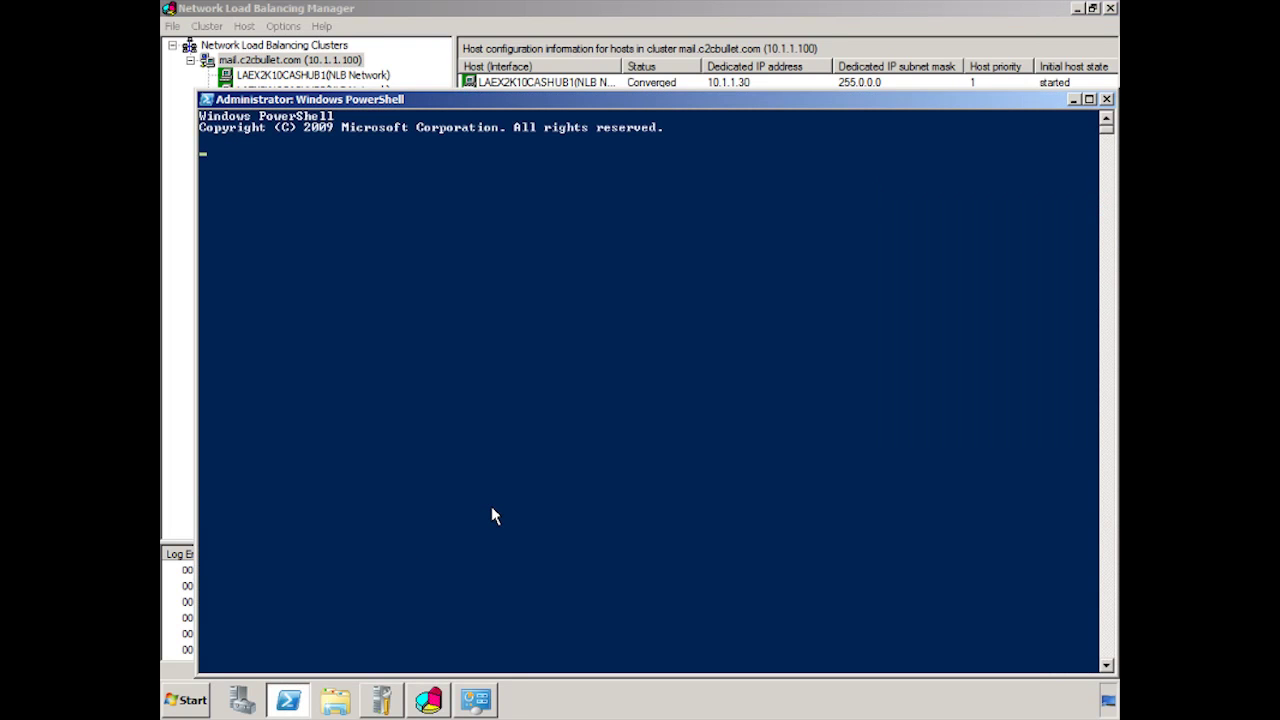
Enable IPv4 forwarding on the "NLB Network" interface with netsh and get the Ok confirmation.
type("nets")
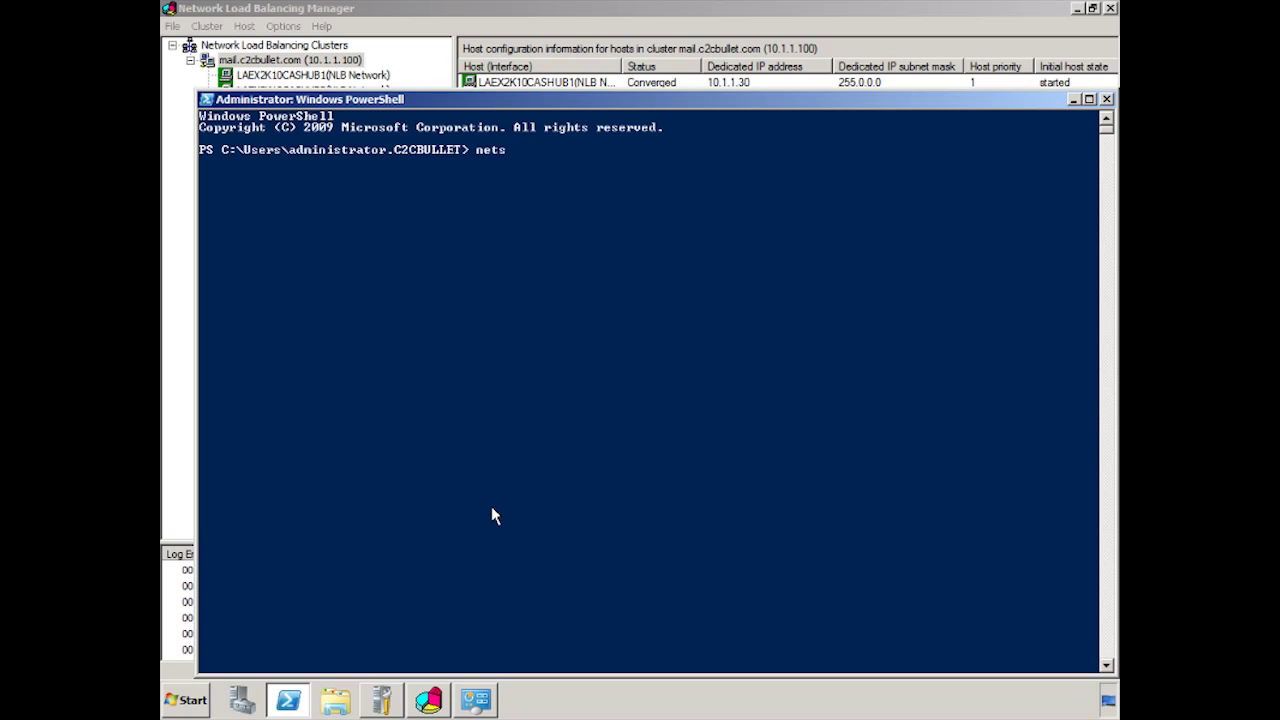
type("h interface ipv4 set int")
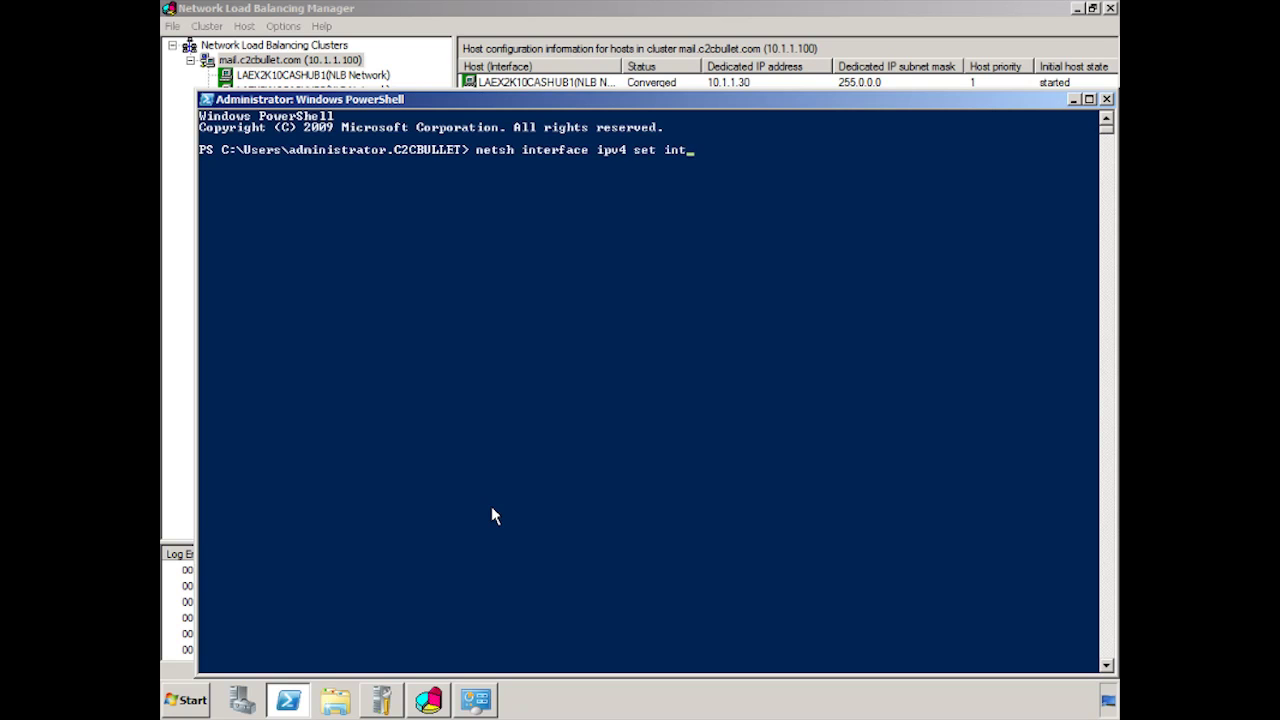
type(" \"NLB Network\" for")
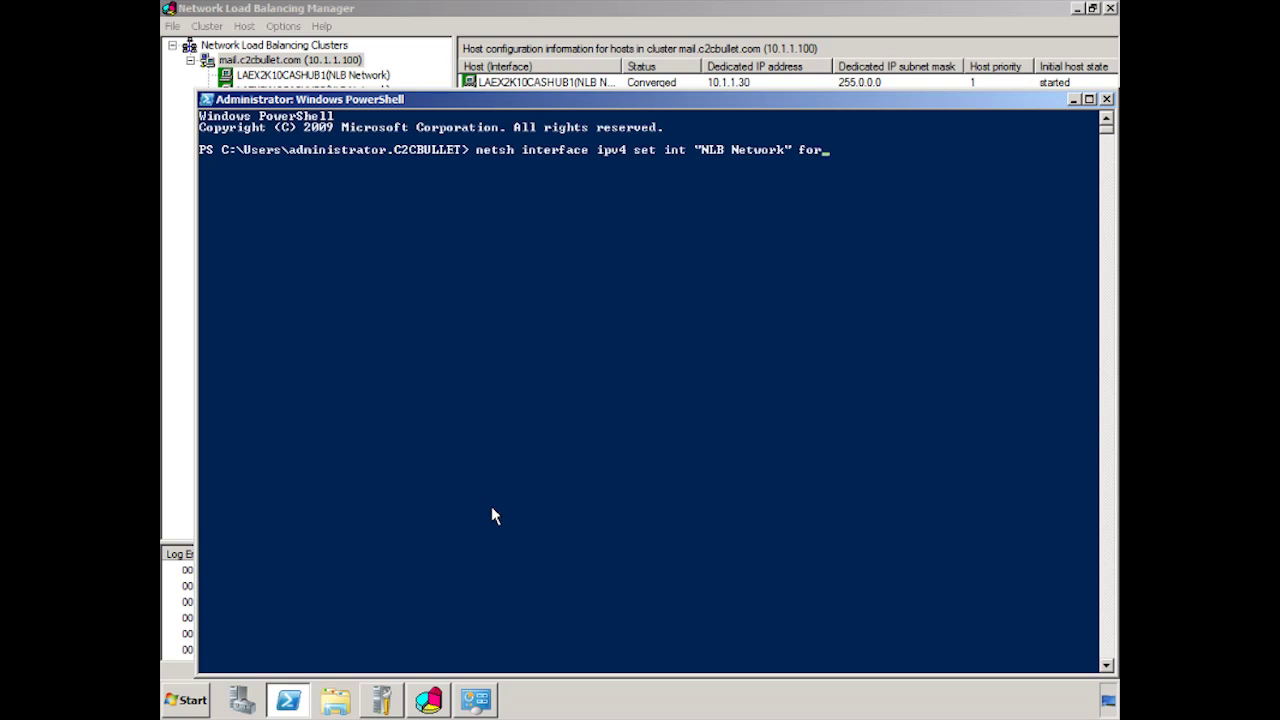
type("warding=enabled")
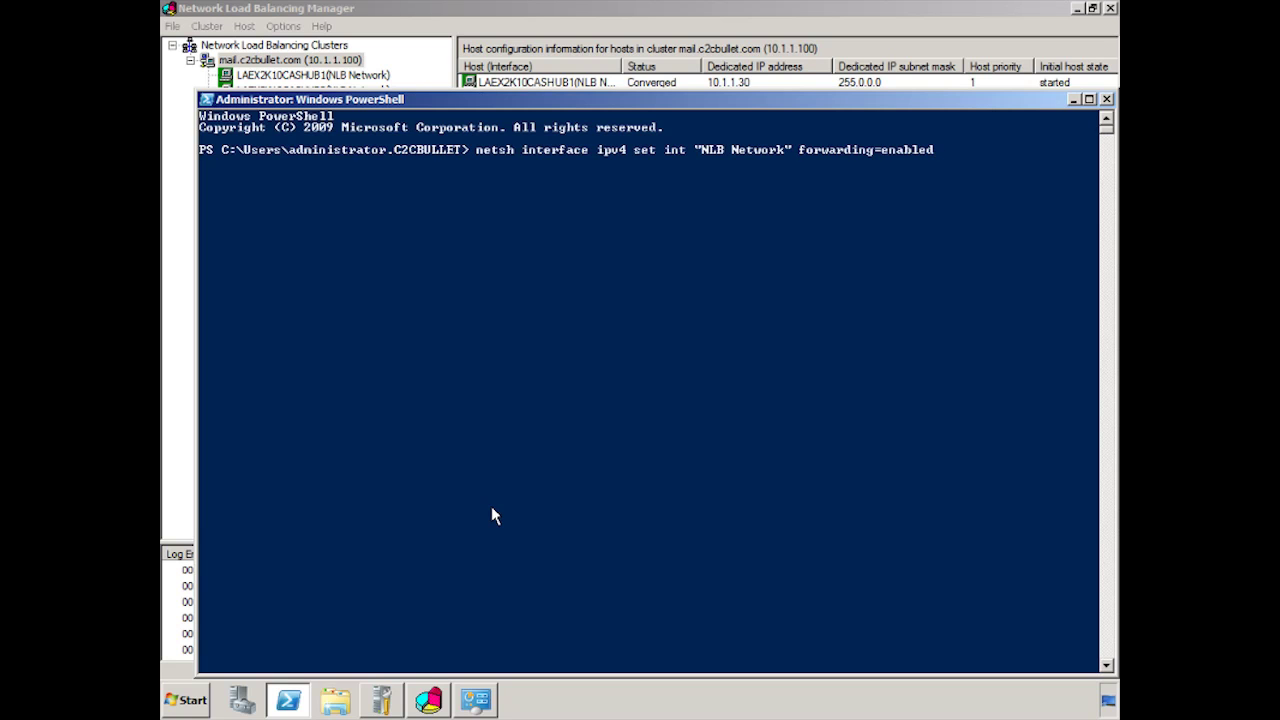
key("Return")
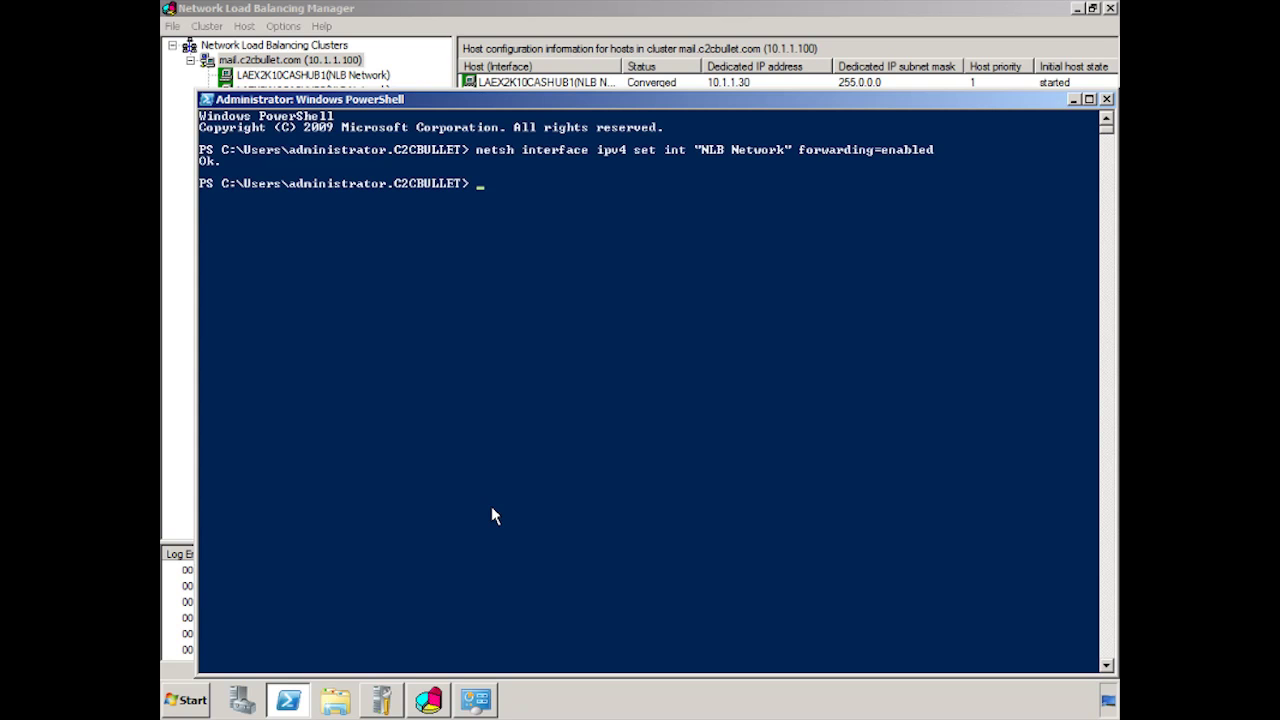
Close PowerShell and launch the Exchange Management Shell from the Start menu.
left_click(1106, 100)
left_click(198, 701)
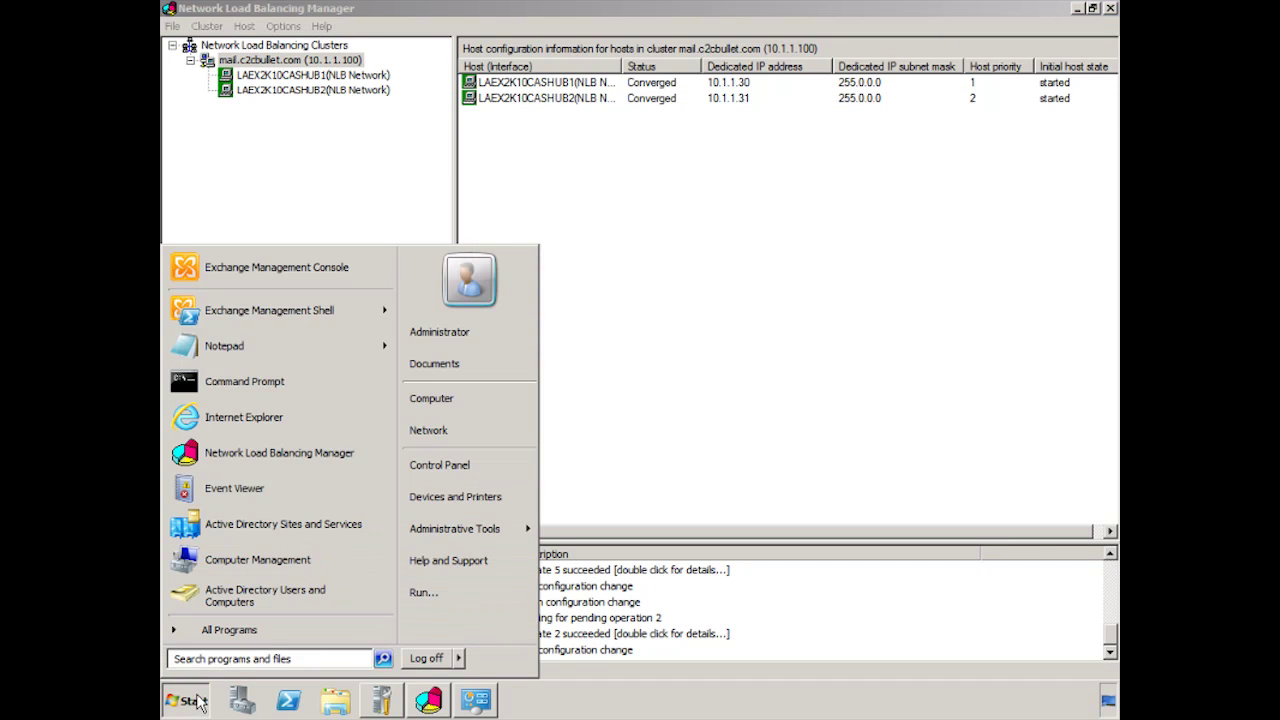
left_click(276, 312)
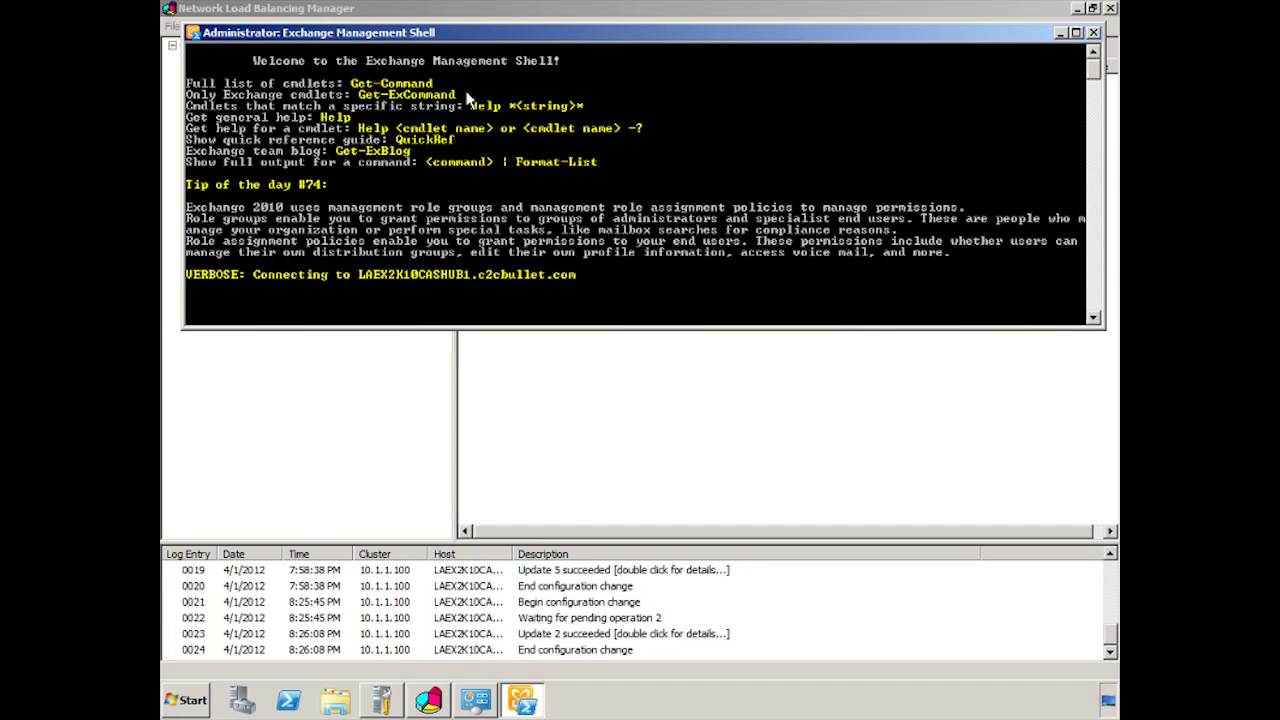
left_click_drag(518, 38, 515, 104)
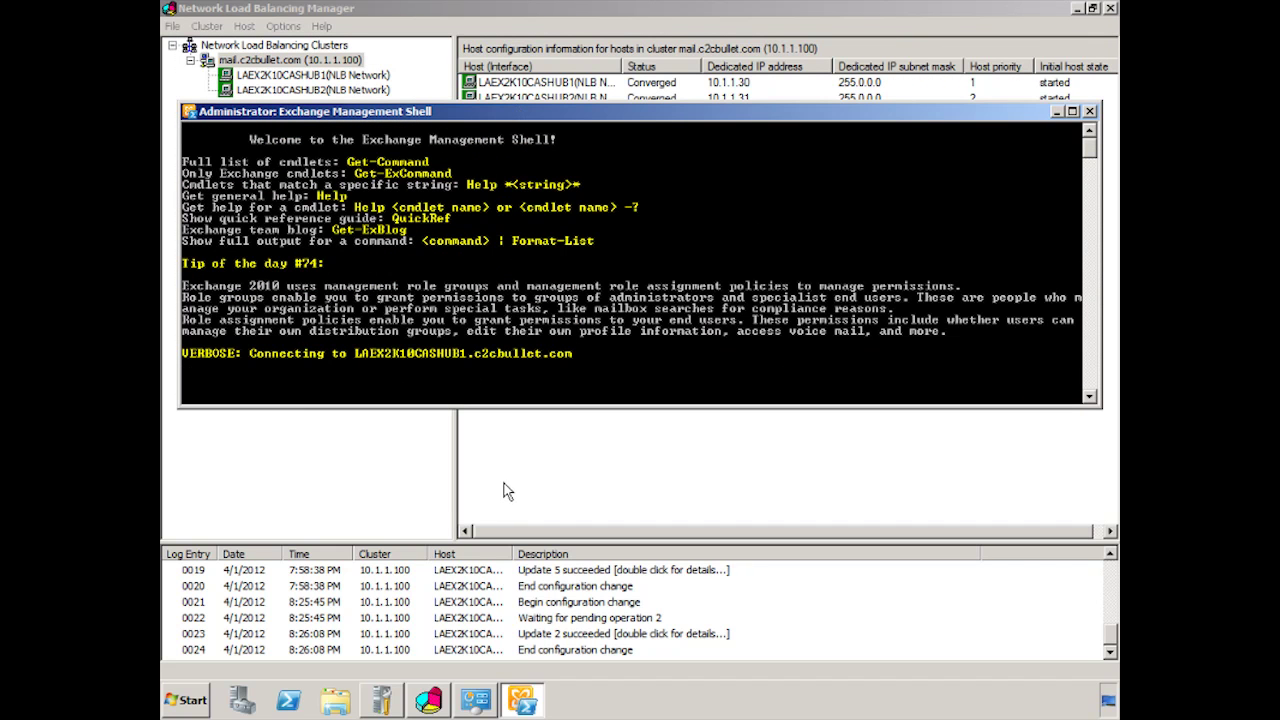
Run New-ClientAccessArray named "LA CAS Array" with FQDN mail.c2cbullet.com, reaching the Site prompt.
type("New")
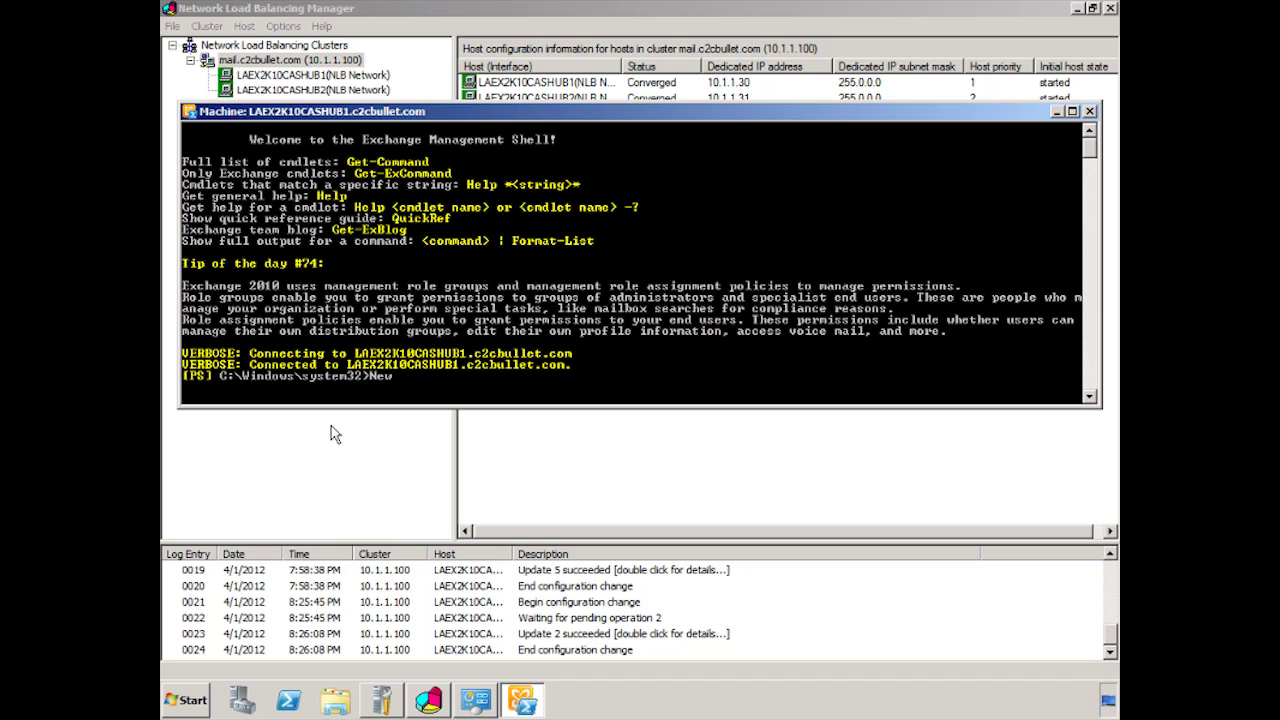
type("-cl")
key("Tab")
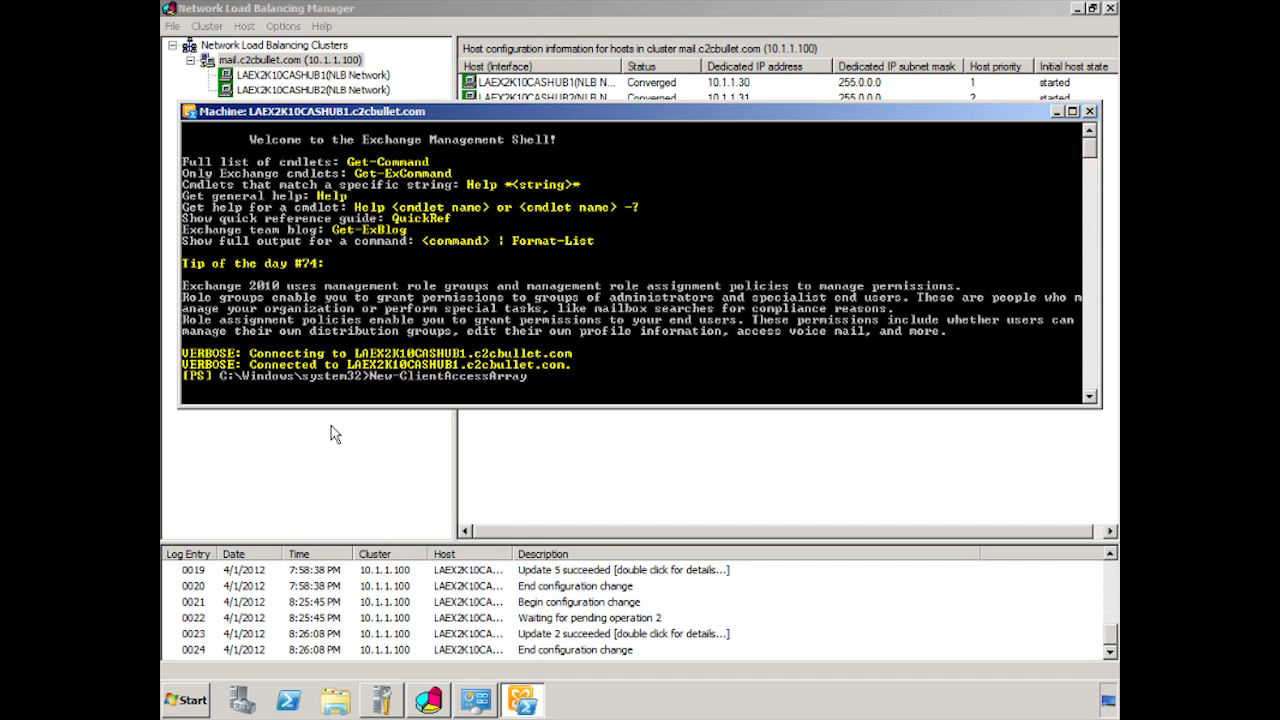
type("-Name \"LA CAS Array")
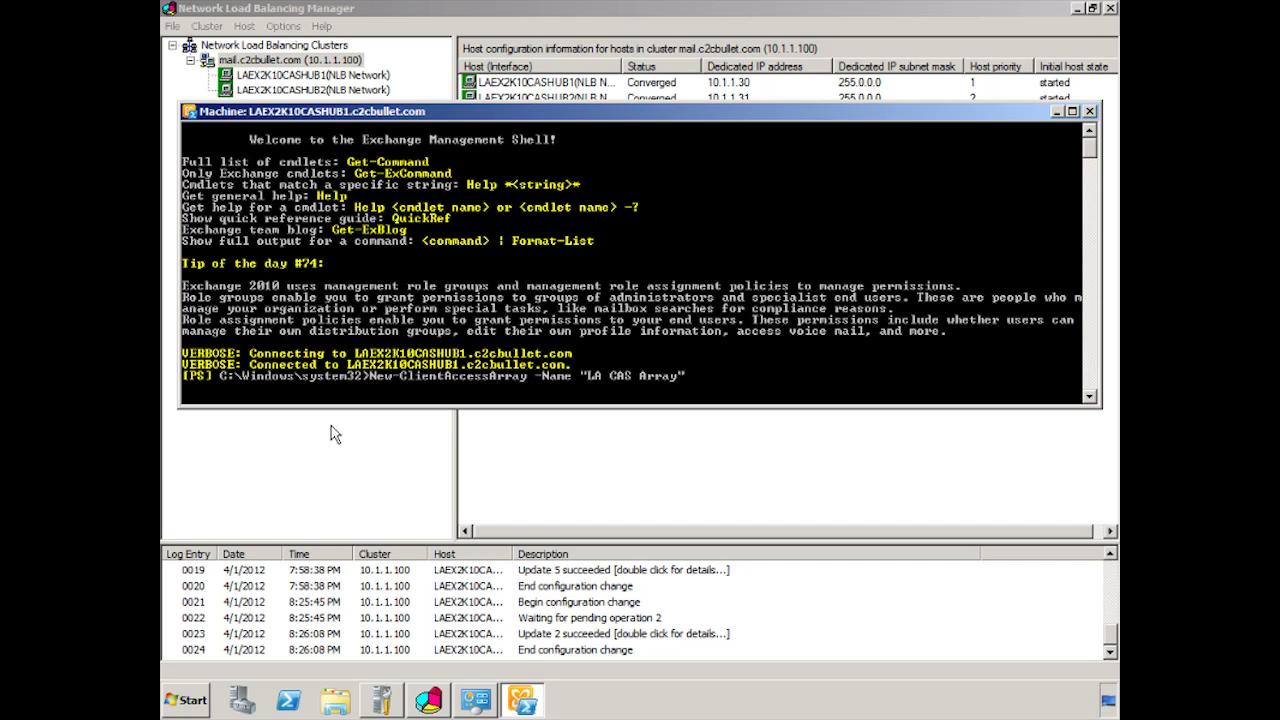
type("\" -FQDN mail.c2cbulle")
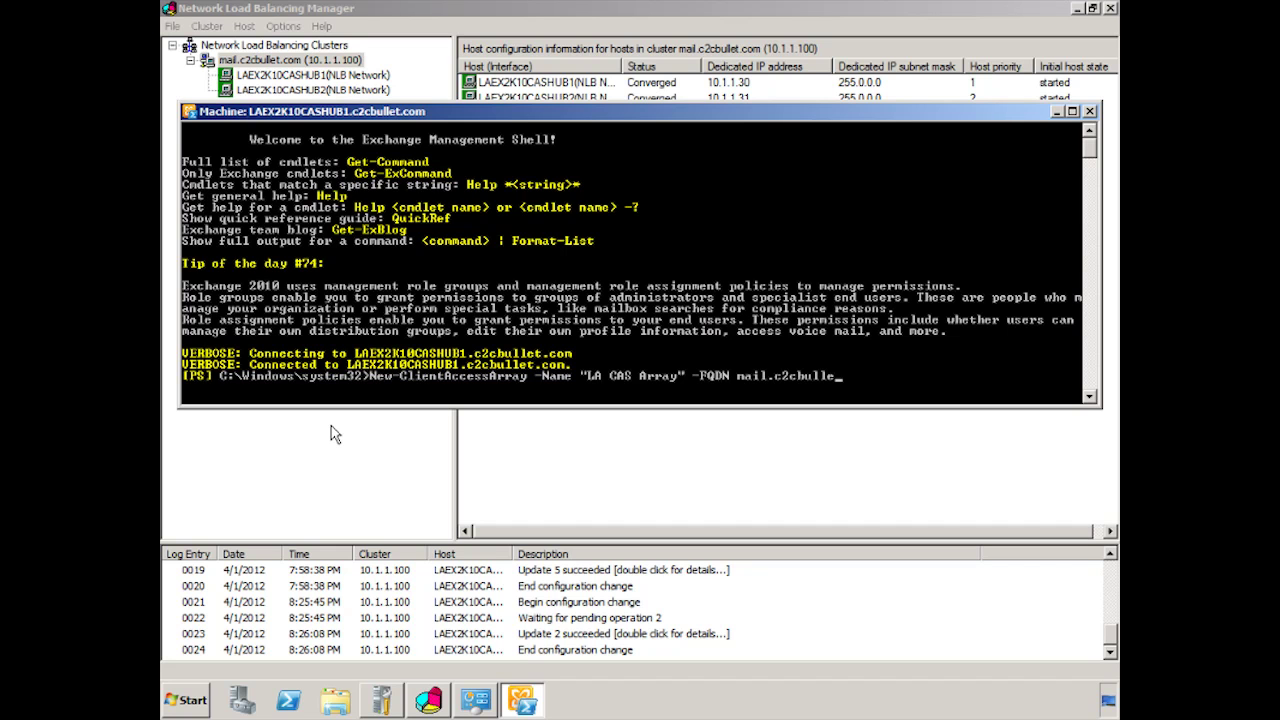
type("t.com")
key("Return")
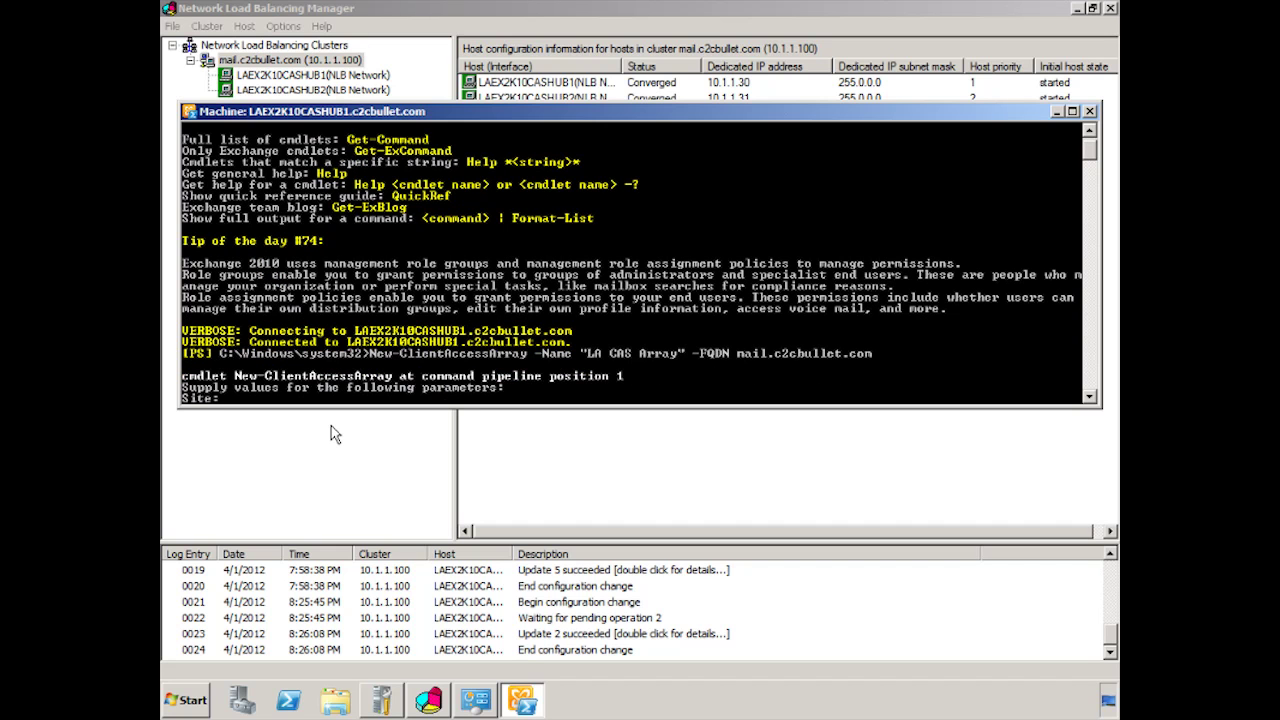
Supply LA as the site for the "LA CAS Array" client access array.
type("LA")
key("Return")
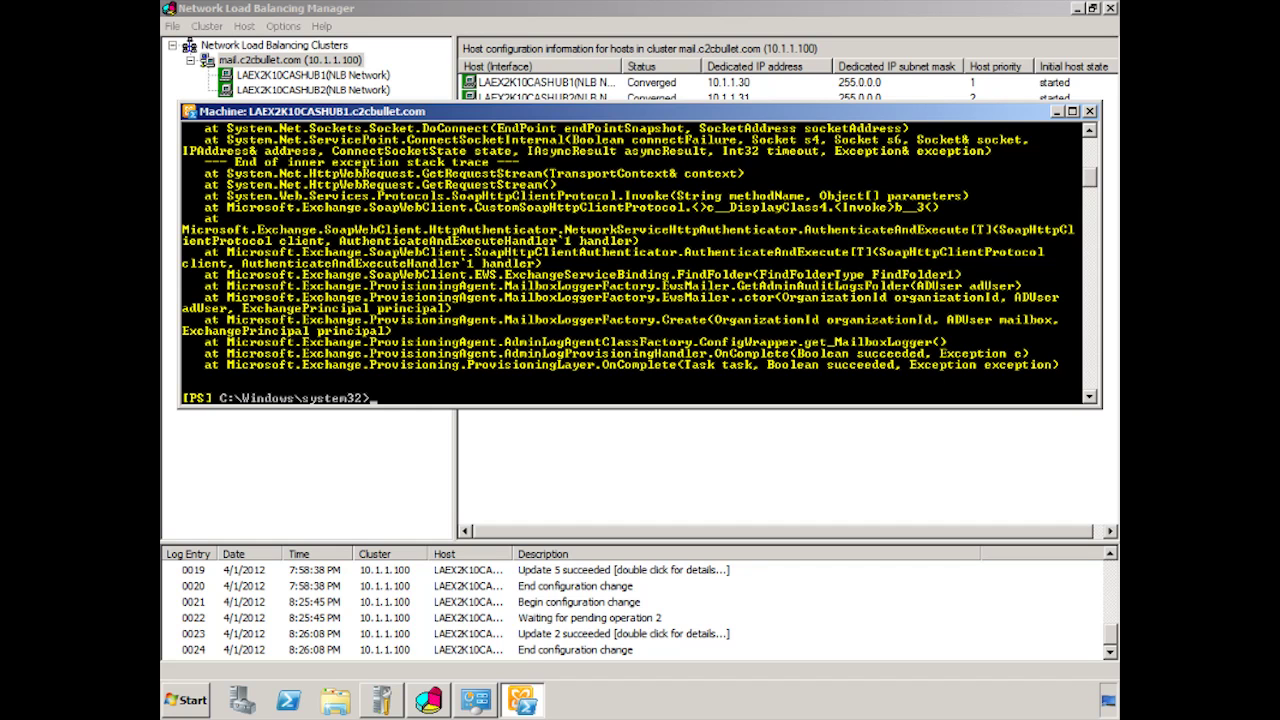
Clear the console and set "LAEX2K10MB1 Database" RpcClientAccessServer to mail.c2cbullet.com with Set-MailboxDatabase.
type("cls")
key("Return")
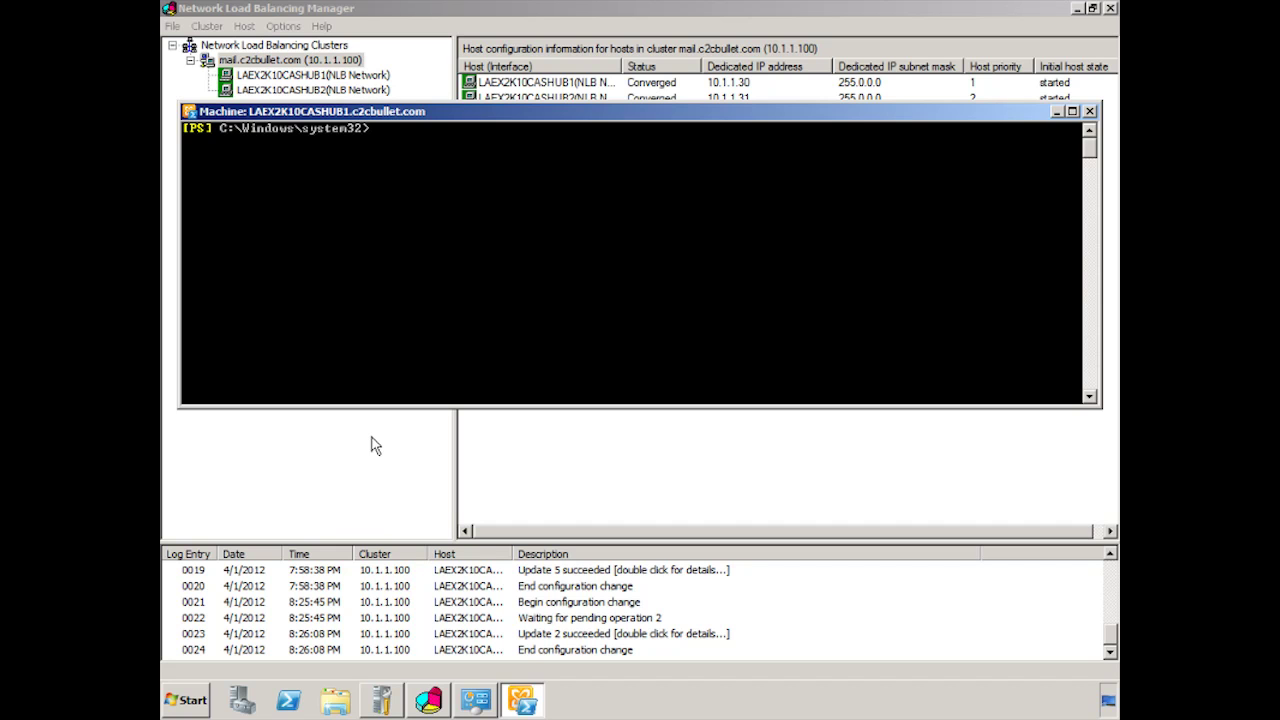
type("Set-mailboxD")
key("Tab")
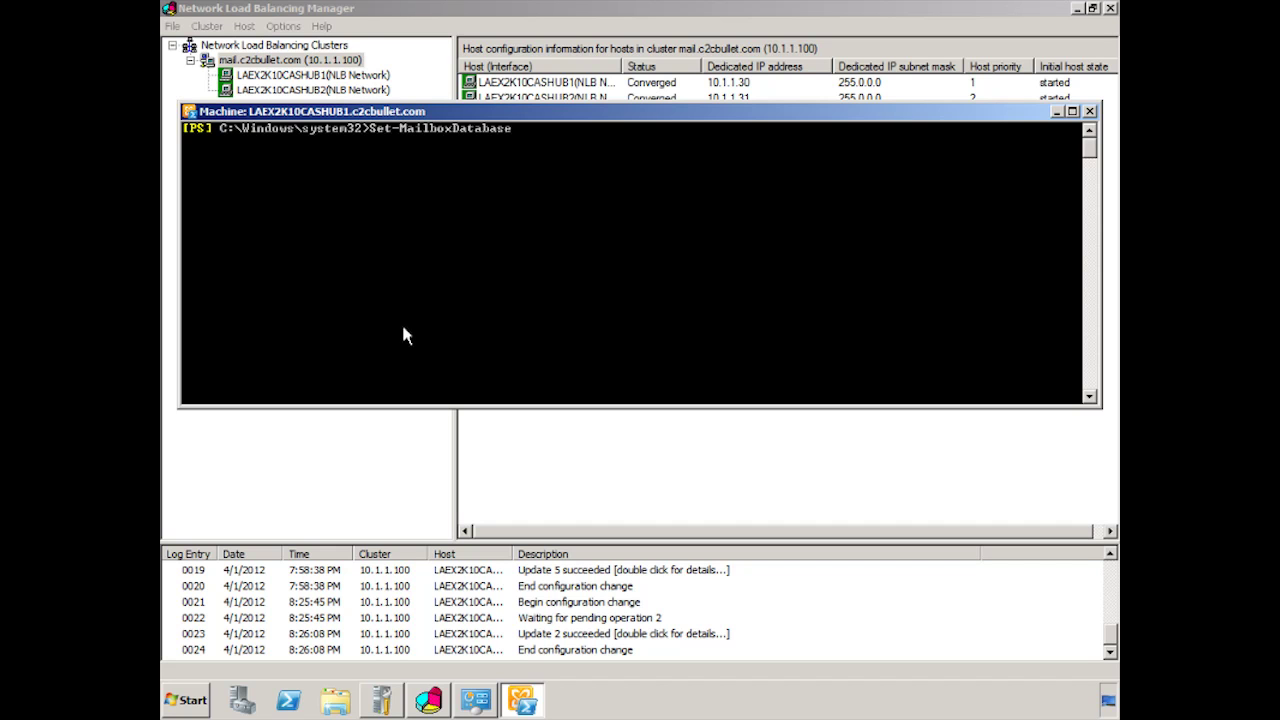
type("\"LAEX2K10MB1 D")
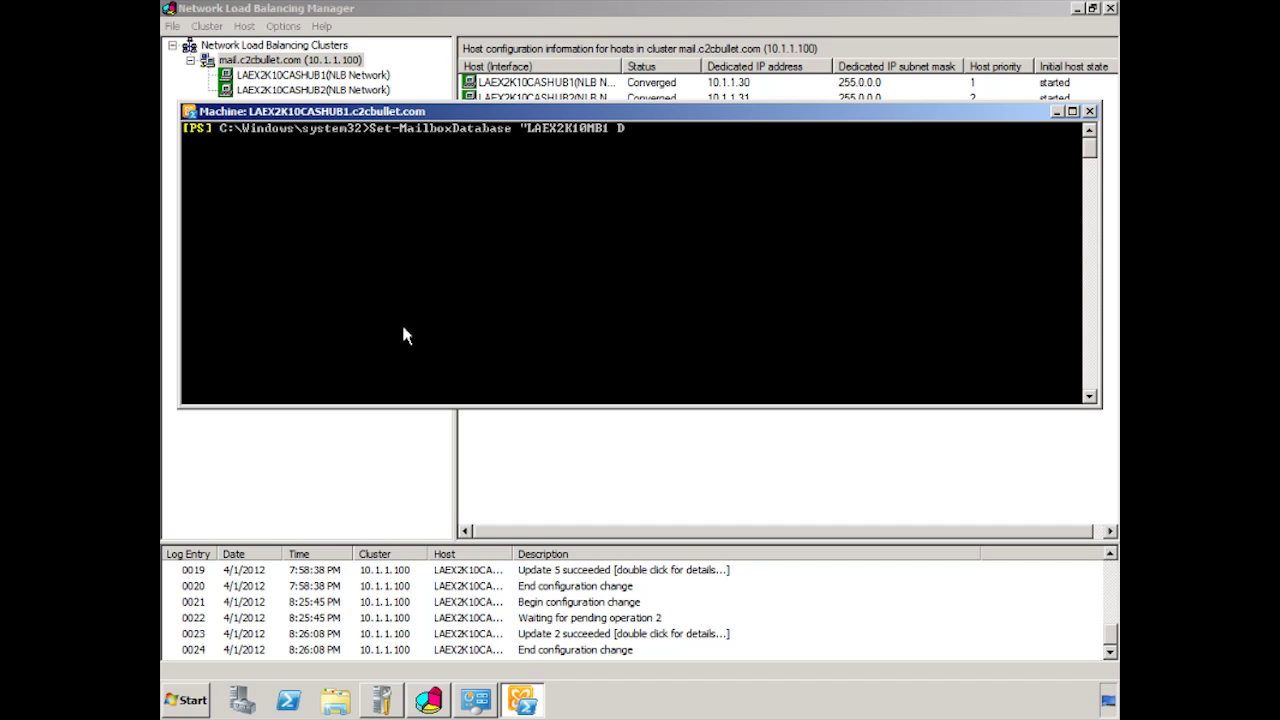
type("atabase\" -RPCC")
key("Tab")
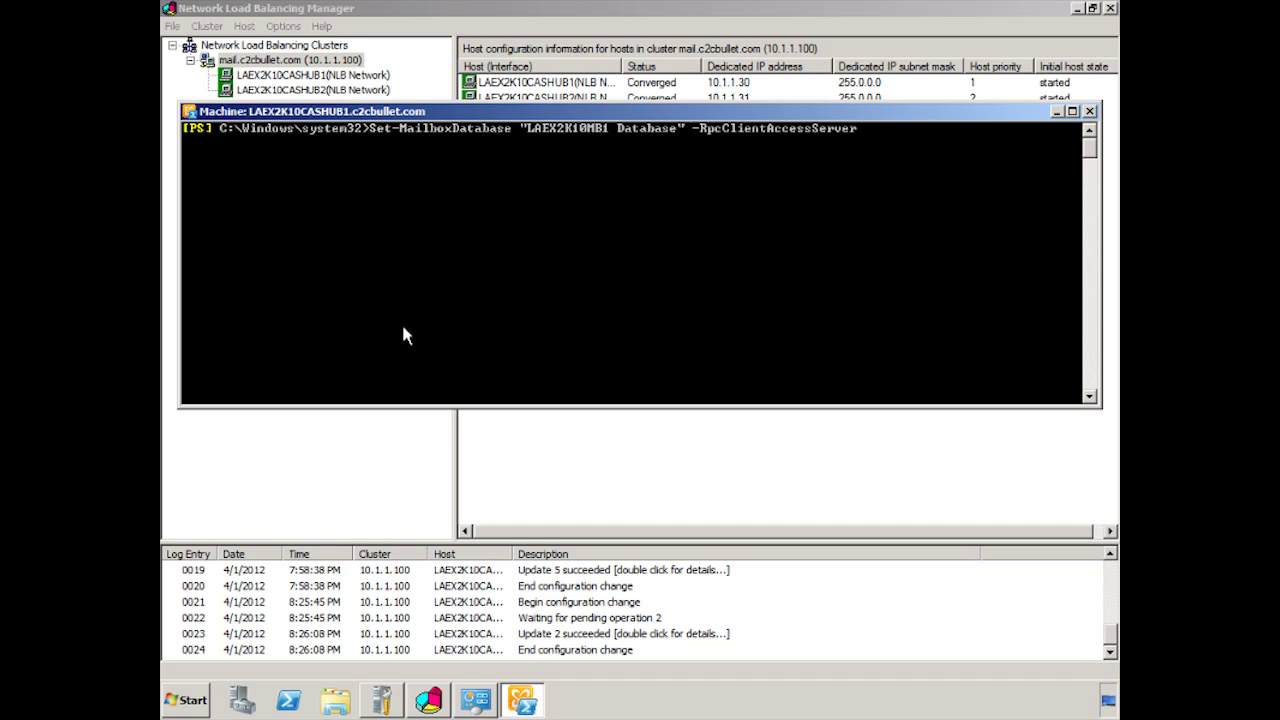
type("mail.c2cbullet.com")
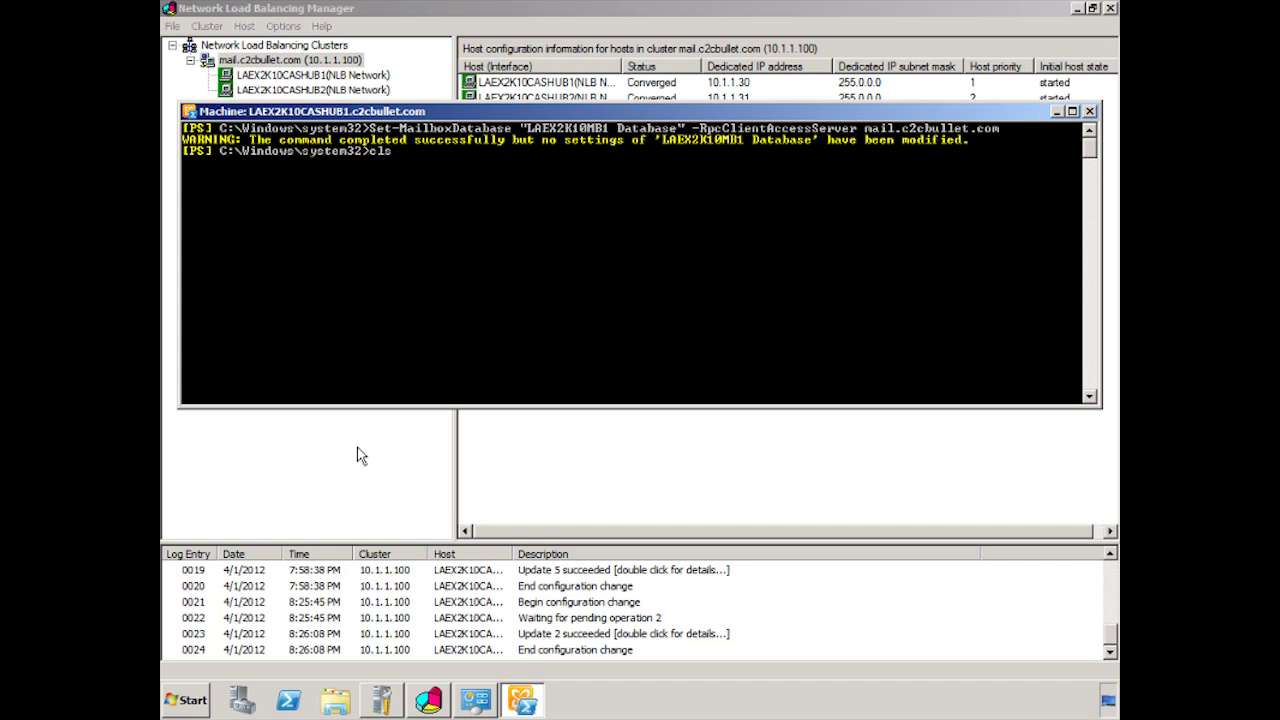
List "laex2k10mb1 database" properties with get-mailboxdatabase | fl and find RpcClientAccessServer showing mail.c2cbullet.com.
type("get-mailboxdatabase \"laex2k10mb1 database\" | fl")
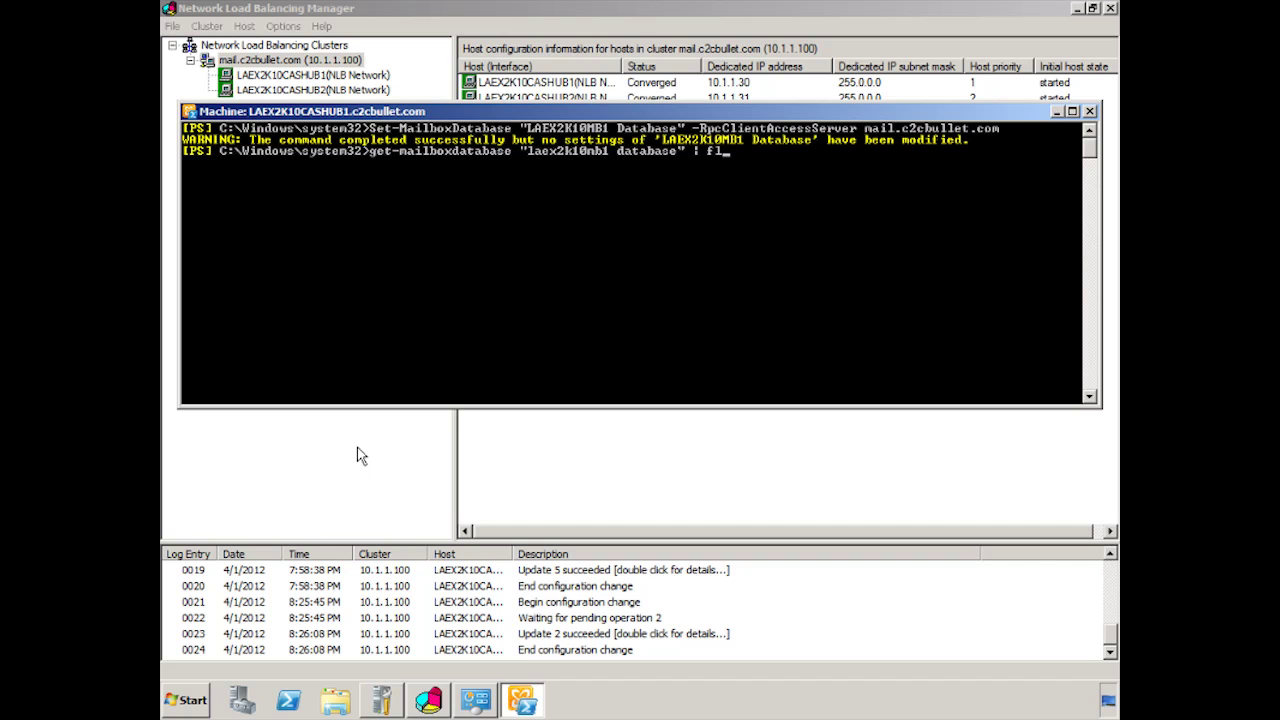
key("Return")
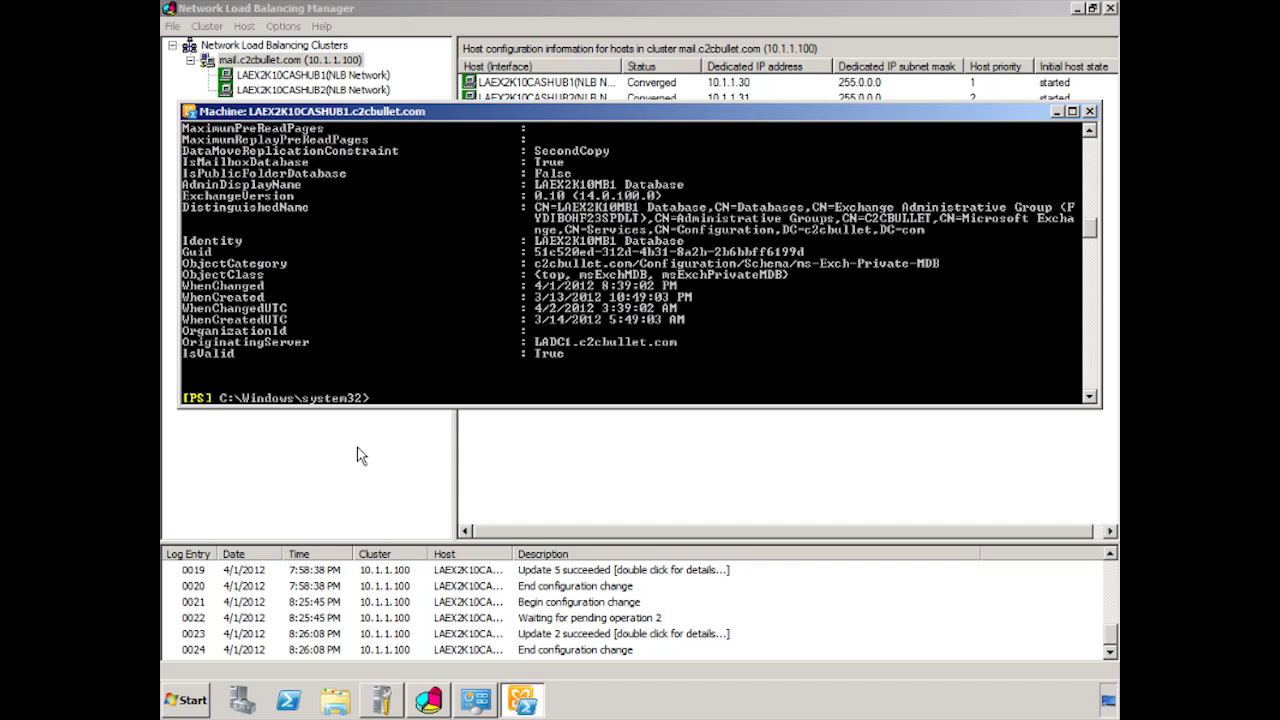
scroll(572, 287, "up", 2)
scroll(572, 285, "up", 10)
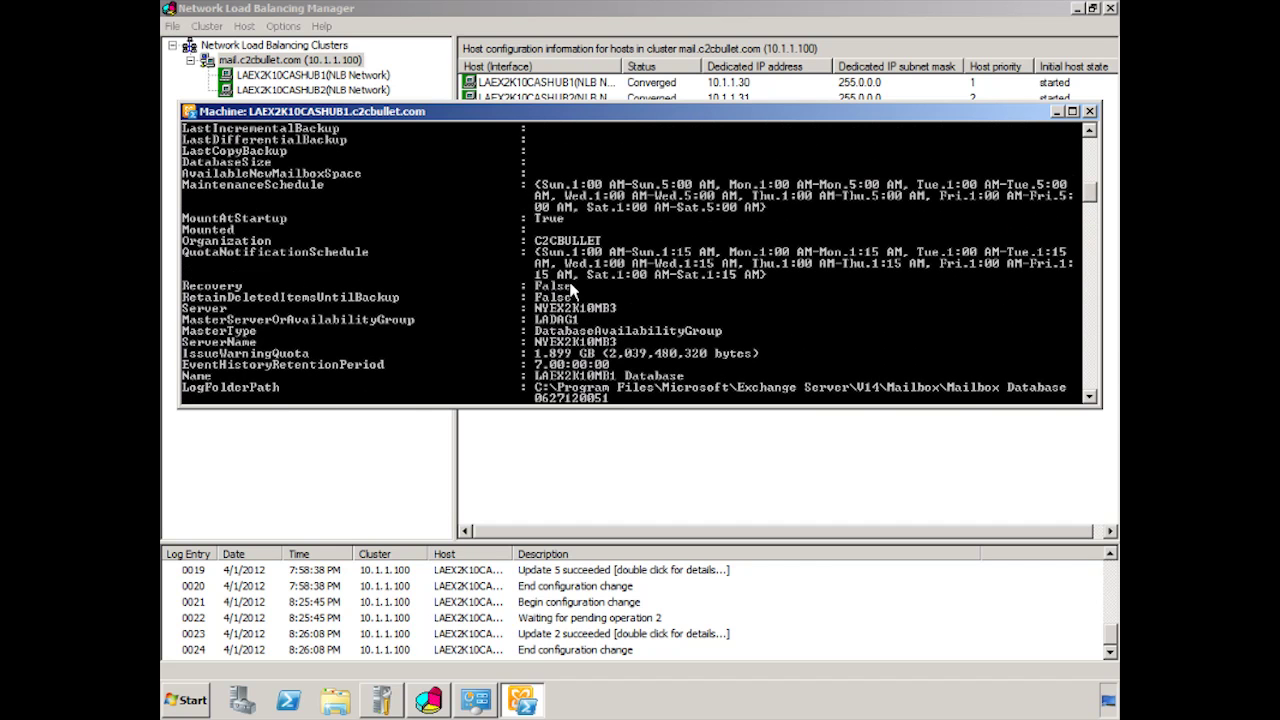
scroll(572, 287, "up", 3)
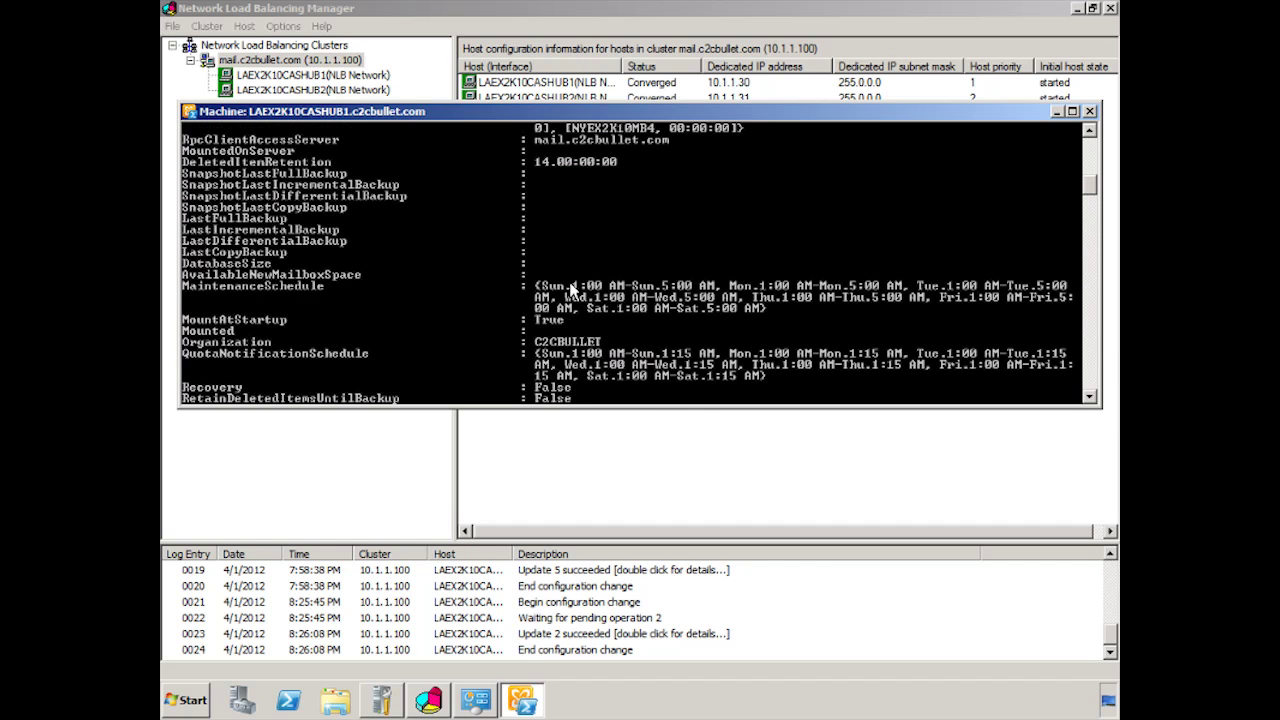
scroll(572, 290, "up", 2)
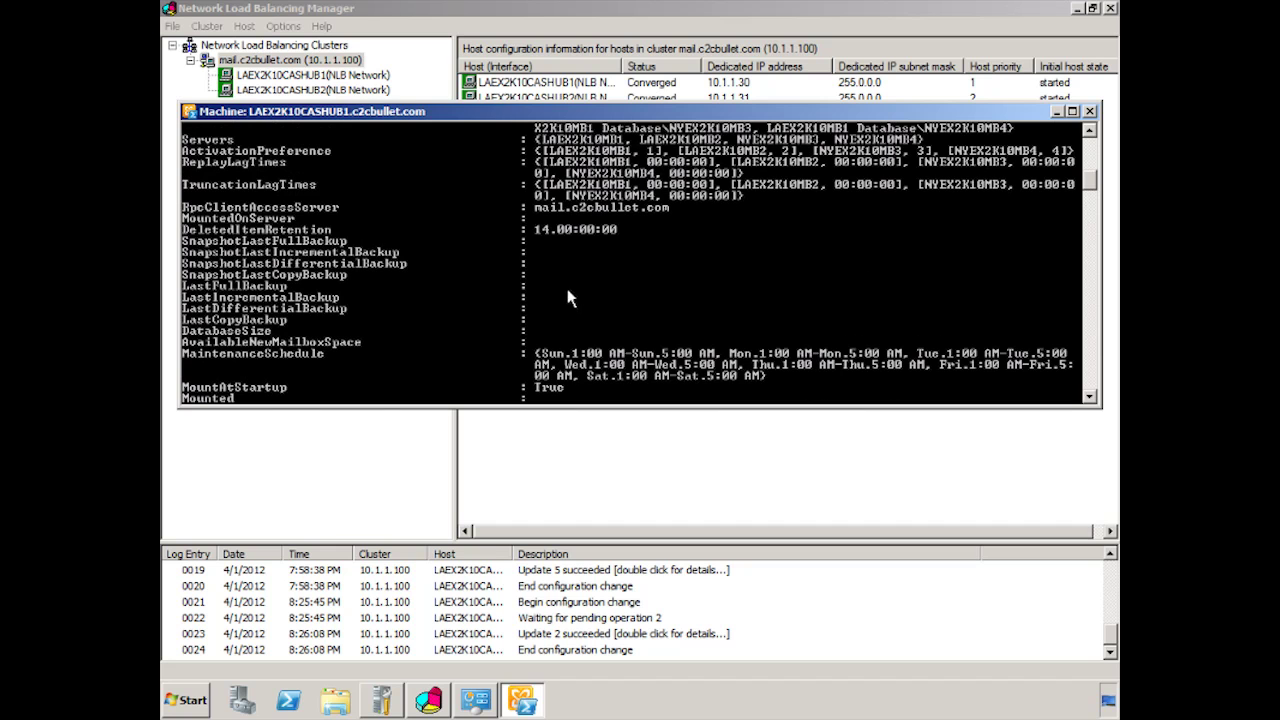